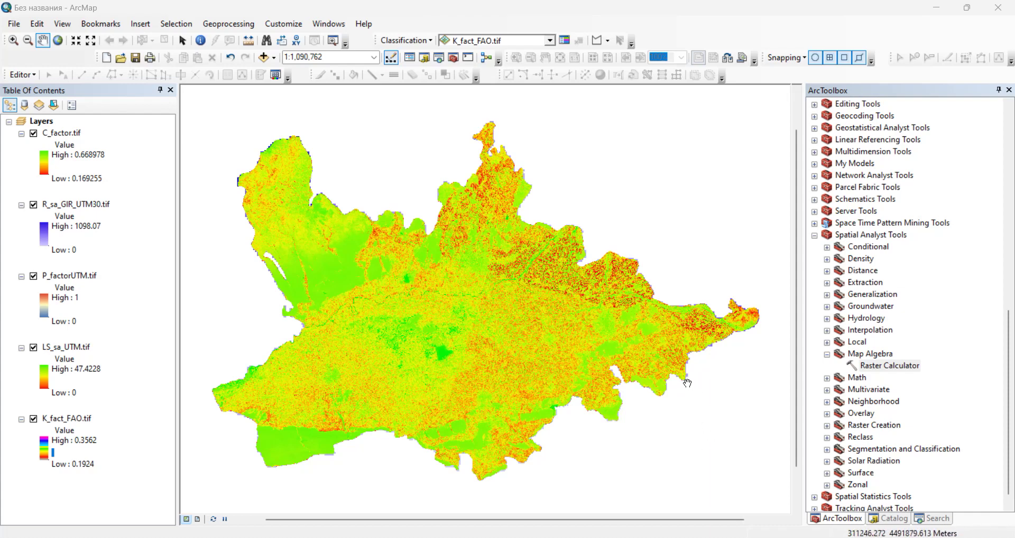
# Review the C, R, P, LS and K factor raster layers and their value ranges
pyautogui.moveTo(607, 356); pyautogui.dragTo(595, 342)
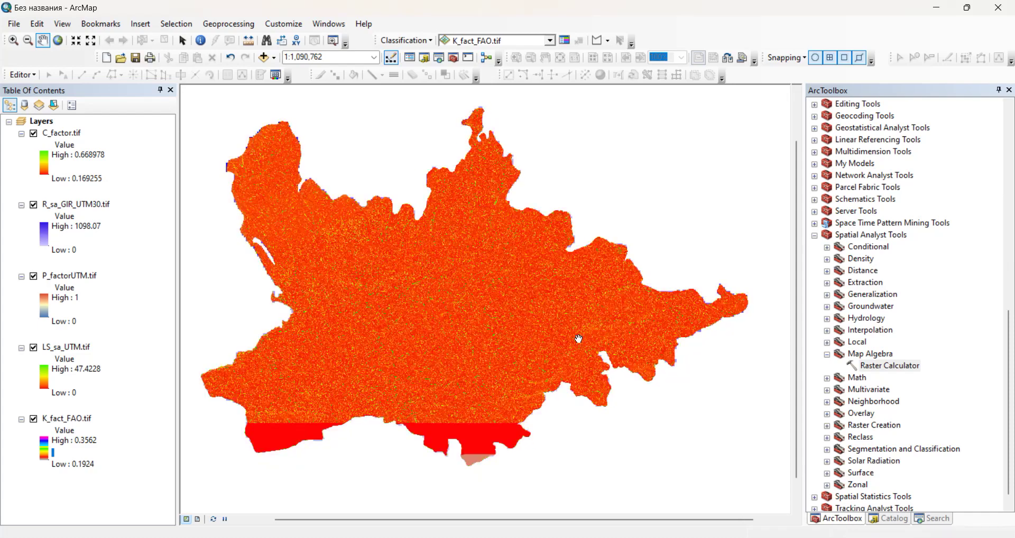
pyautogui.moveTo(178, 281)
pyautogui.mouseDown()
pyautogui.moveTo(154, 277)
pyautogui.moveTo(167, 275)
pyautogui.mouseUp()
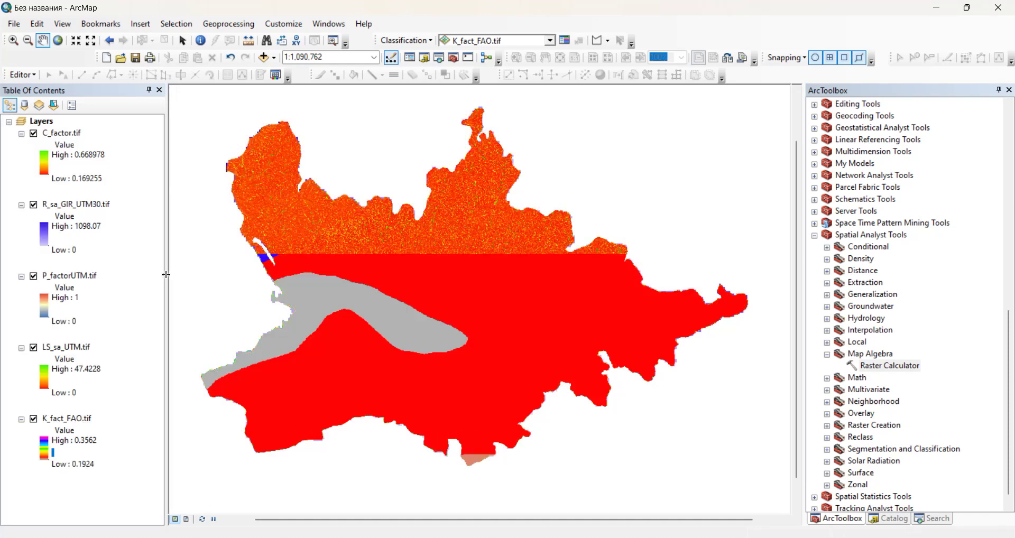
pyautogui.click(63, 133)
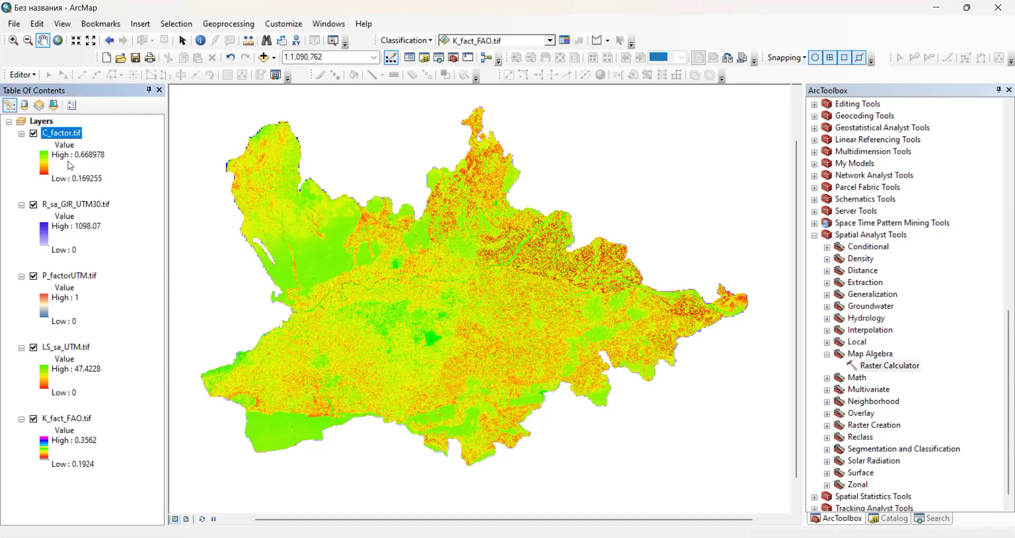
pyautogui.click(75, 207)
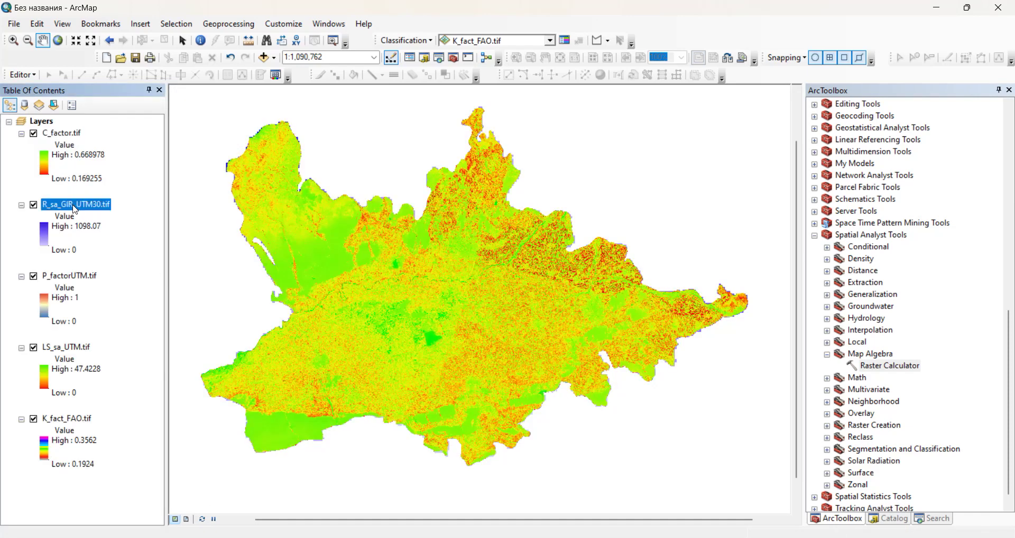
pyautogui.click(63, 281)
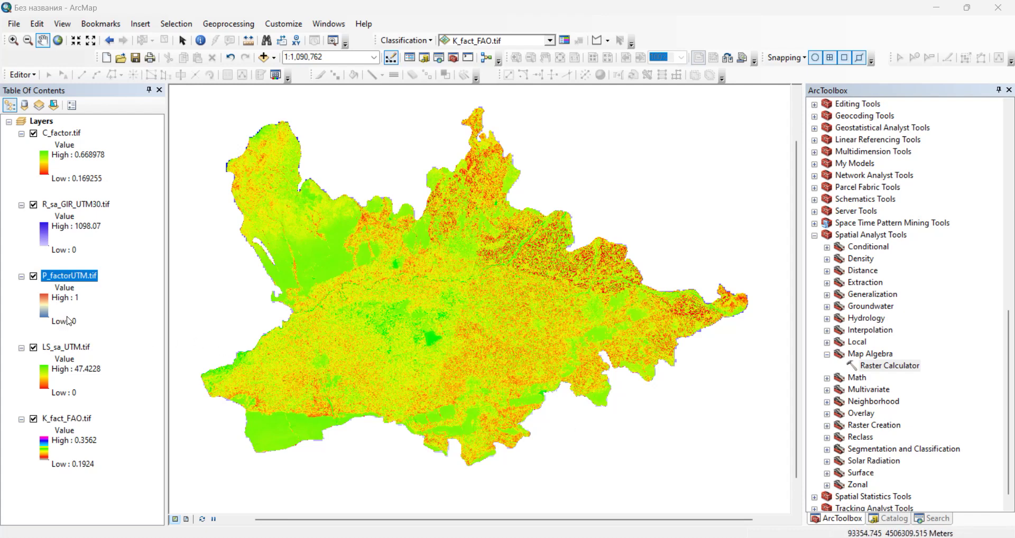
pyautogui.click(82, 349)
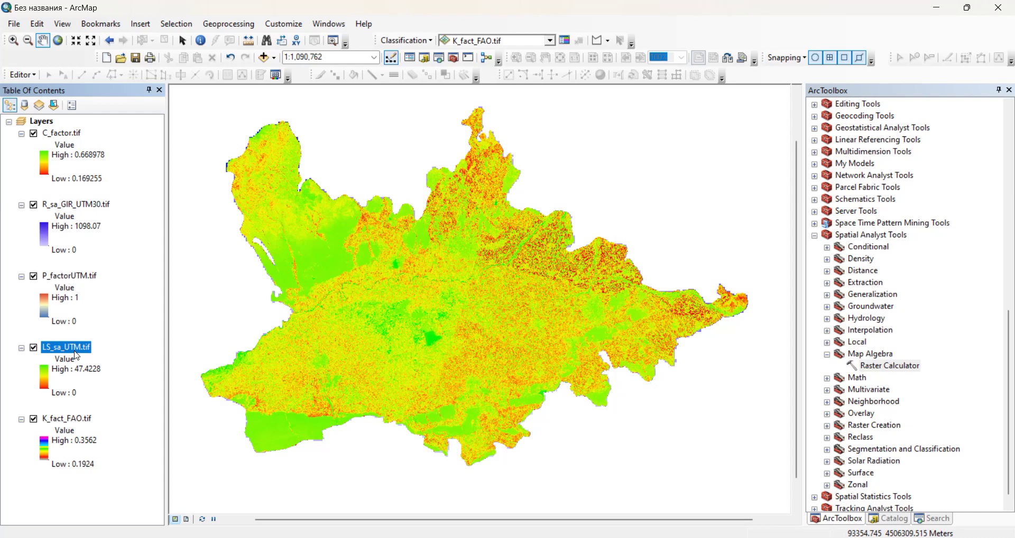
pyautogui.click(82, 423)
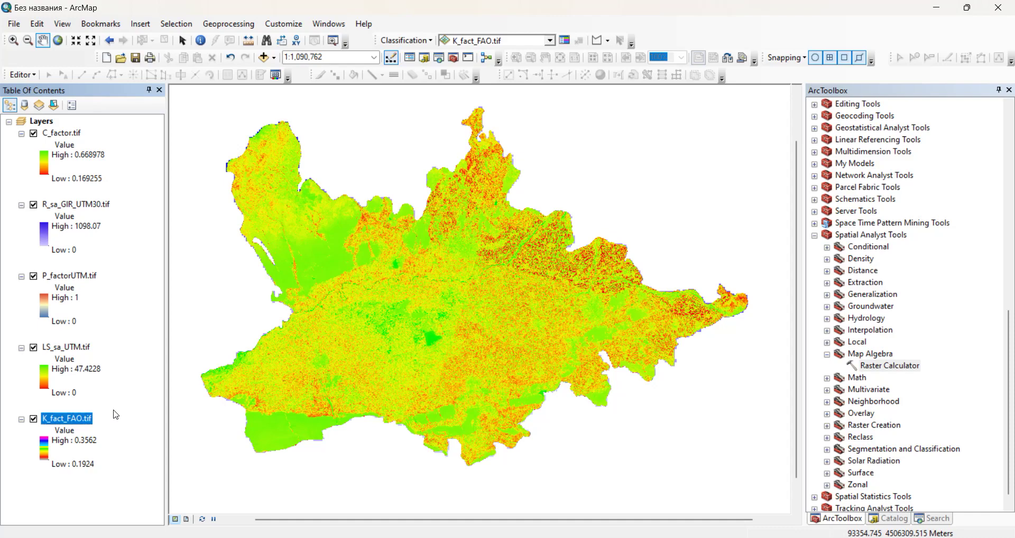
pyautogui.click(446, 372)
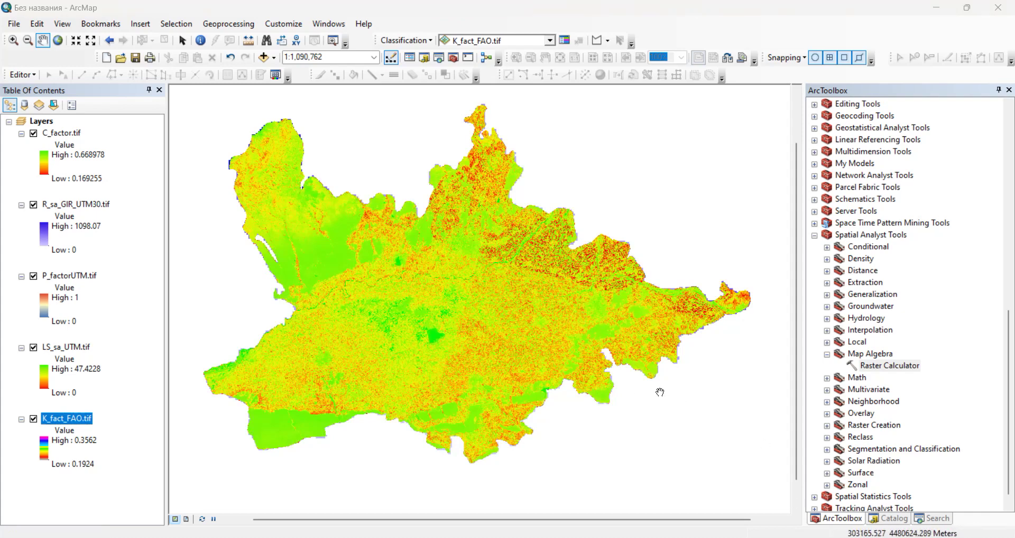
pyautogui.click(72, 348)
pyautogui.click(59, 420)
pyautogui.click(69, 348)
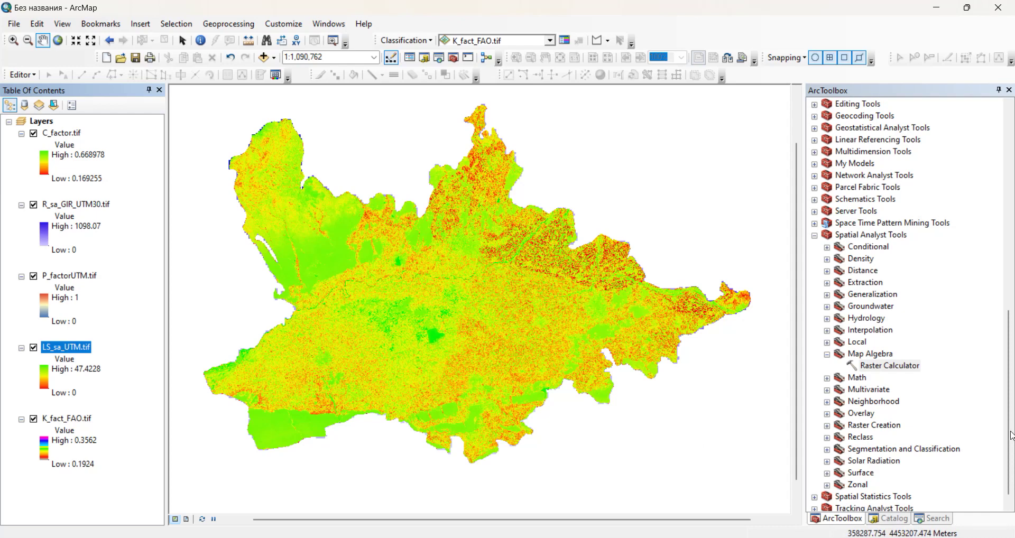
# Build a Raster Calculator expression multiplying C_factor.tif, R_sa_GIR_UTM30.tif, P_factorUTM.tif, LS_sa_UTM.tif and K_fact_FAO.tif
pyautogui.doubleClick(876, 367)
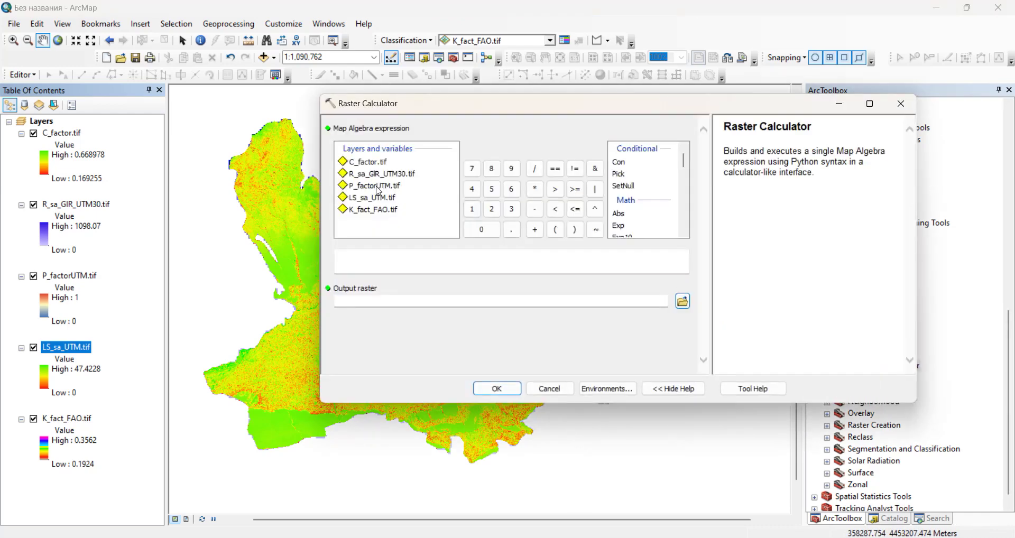
pyautogui.doubleClick(376, 162)
pyautogui.click(534, 190)
pyautogui.doubleClick(380, 177)
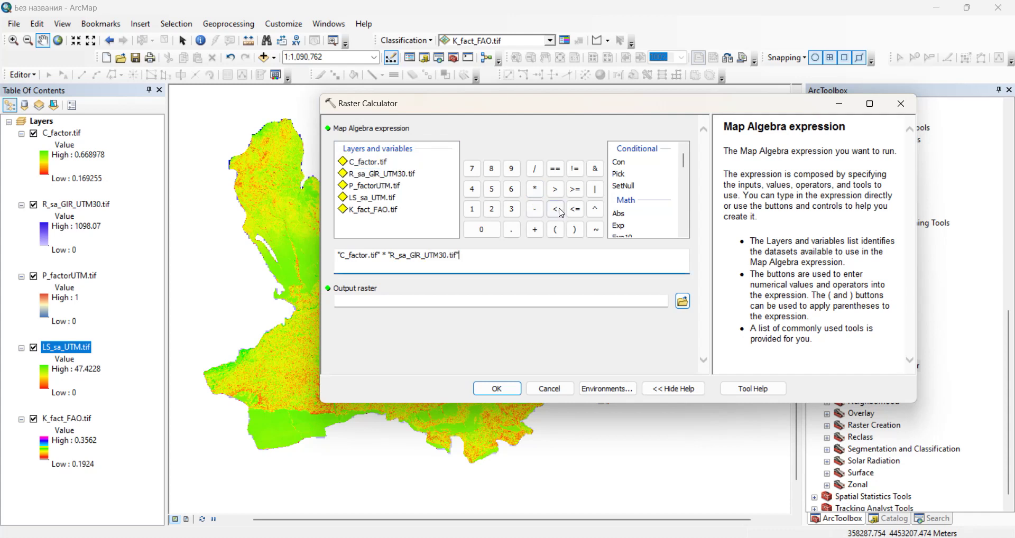
pyautogui.click(534, 189)
pyautogui.doubleClick(372, 186)
pyautogui.click(535, 189)
pyautogui.doubleClick(362, 199)
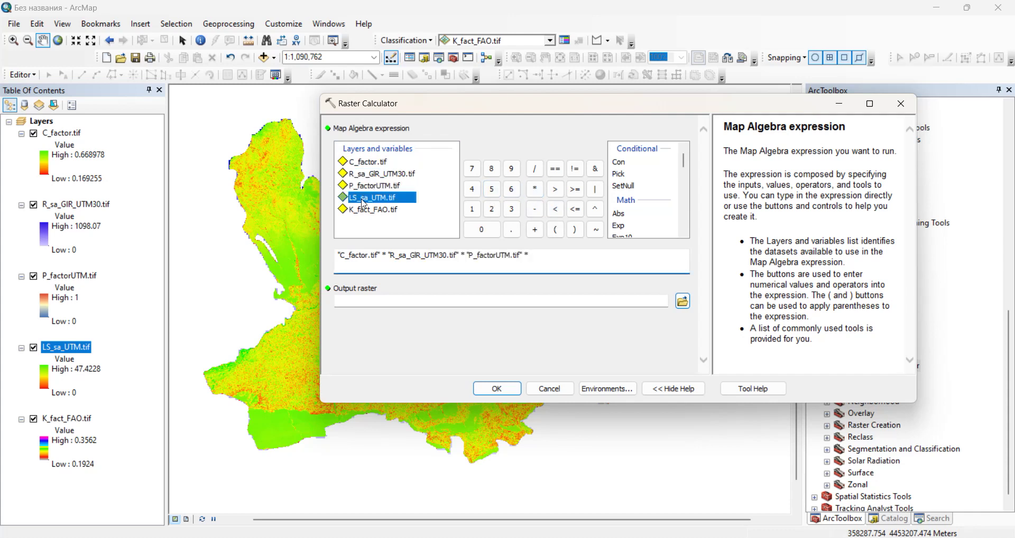
pyautogui.click(535, 189)
pyautogui.doubleClick(373, 210)
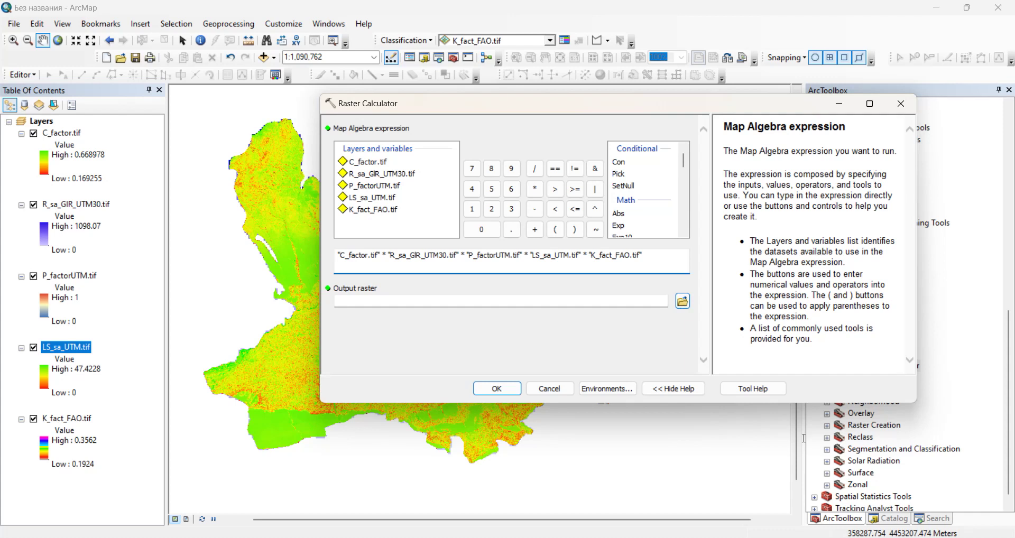
# Name the output raster rusle3 in default.gdb and run the raster calculation
pyautogui.press('Tab')
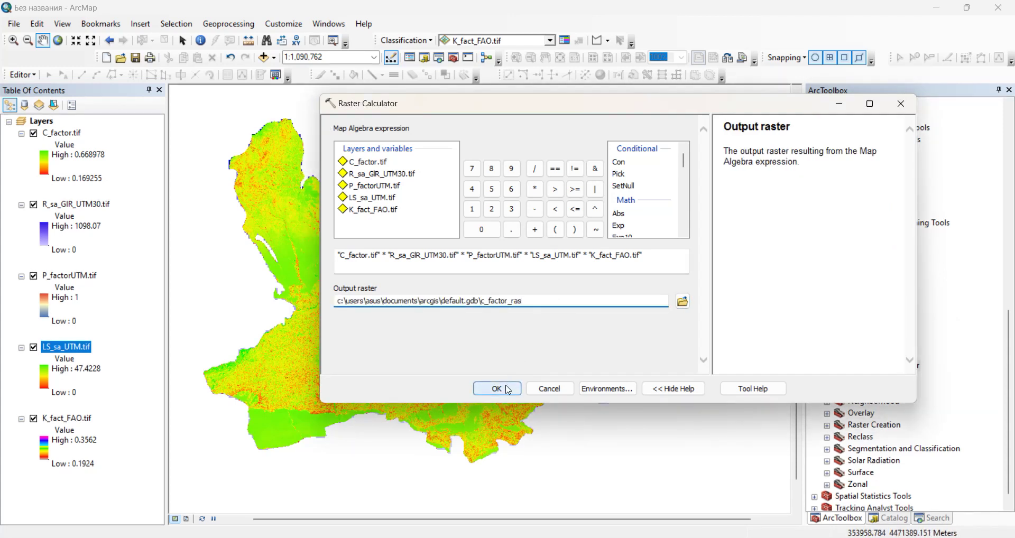
pyautogui.moveTo(524, 301); pyautogui.dragTo(484, 297)
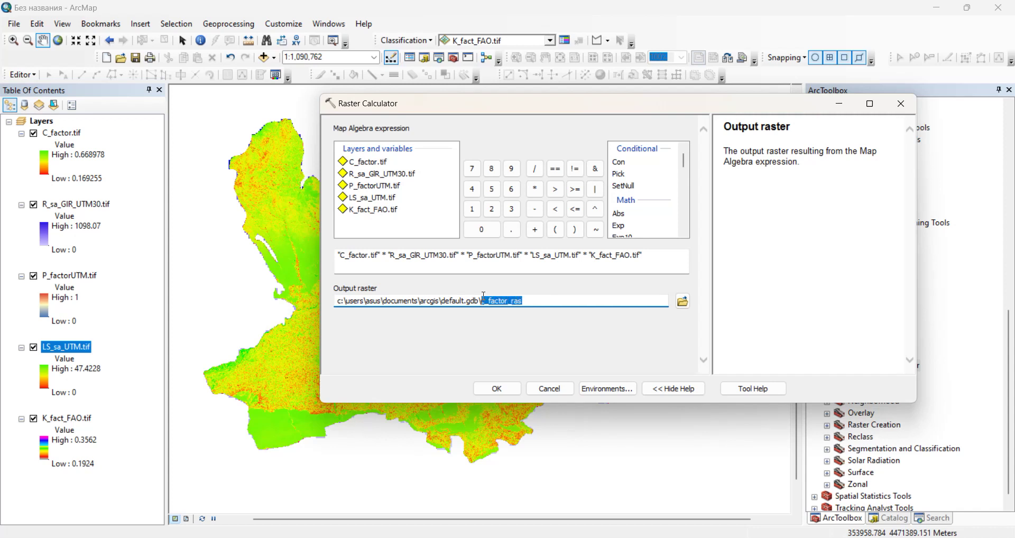
pyautogui.write('кн')
pyautogui.click(484, 388)
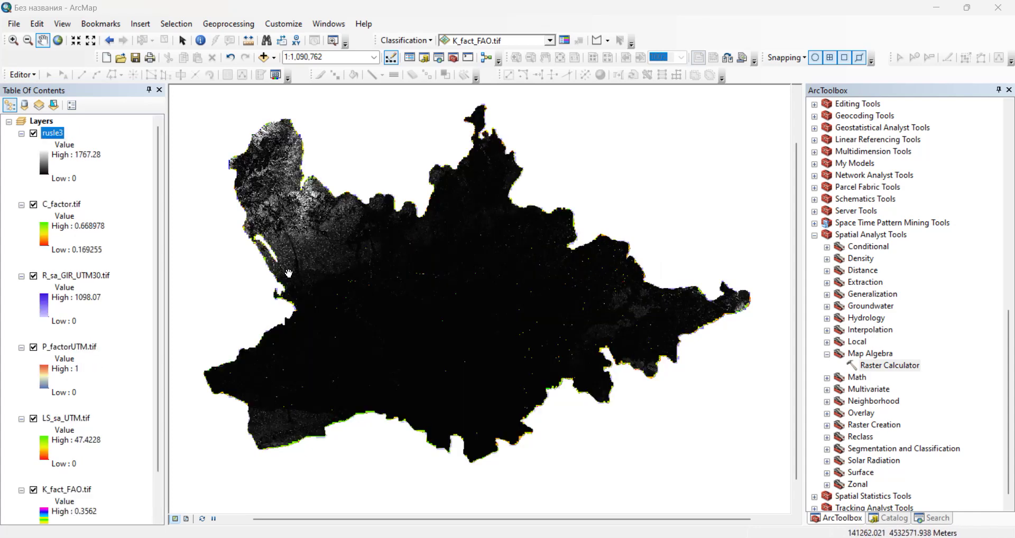
# Hide the C, R, P, LS and K factor layers, leaving only rusle3 displayed
pyautogui.click(34, 204)
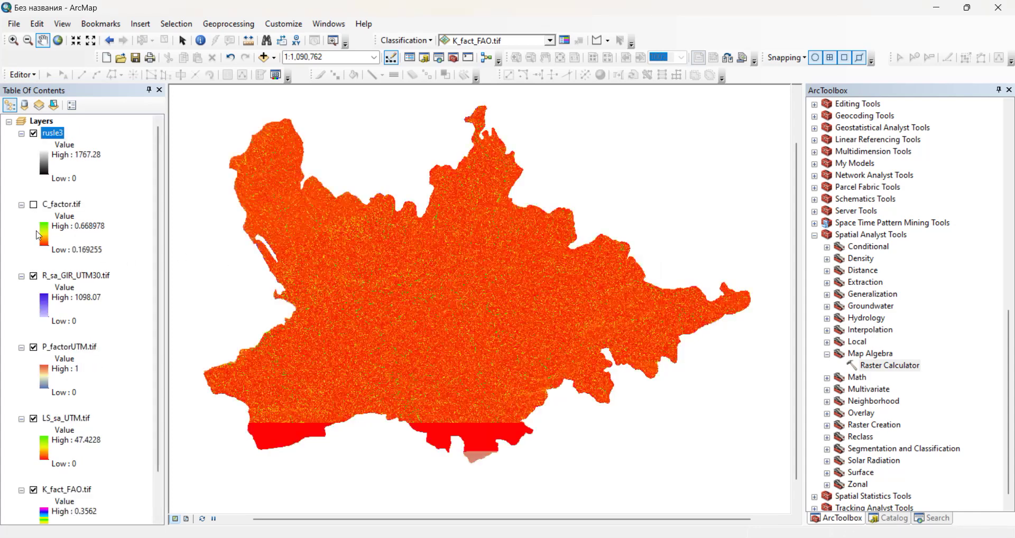
pyautogui.click(34, 276)
pyautogui.click(34, 347)
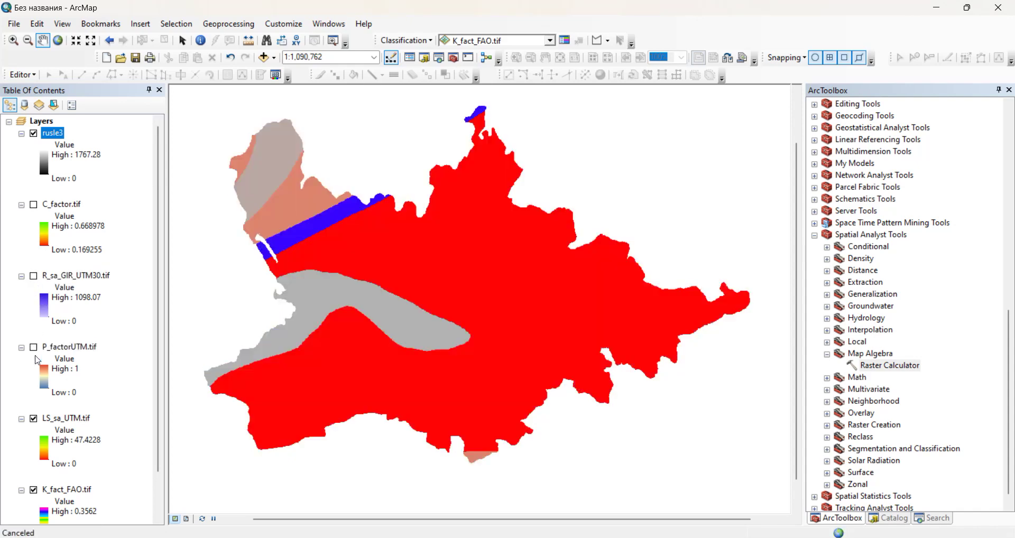
pyautogui.click(34, 418)
pyautogui.click(34, 491)
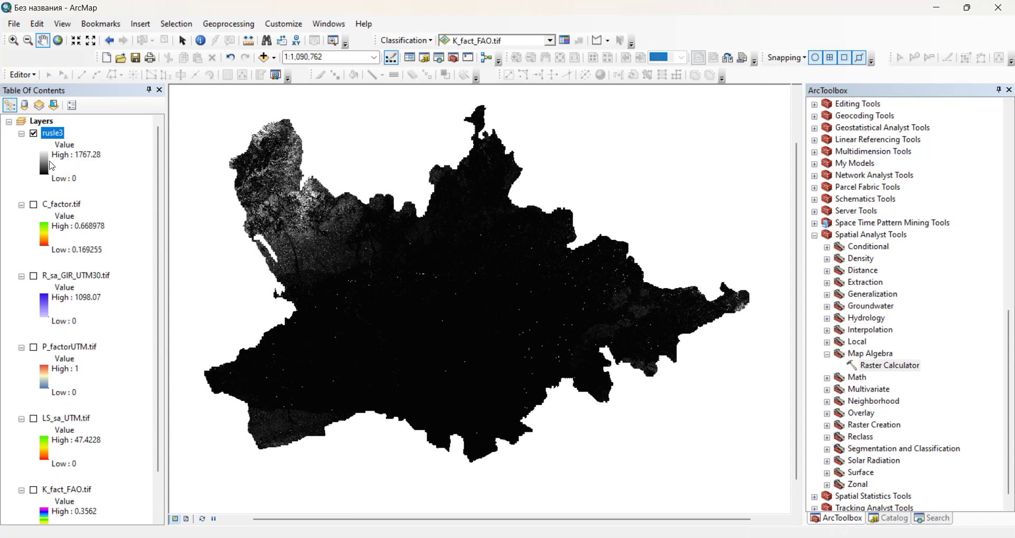
# Apply the yellow-to-dark-red color ramp to the rusle3 layer
pyautogui.click(50, 171)
pyautogui.click(104, 210)
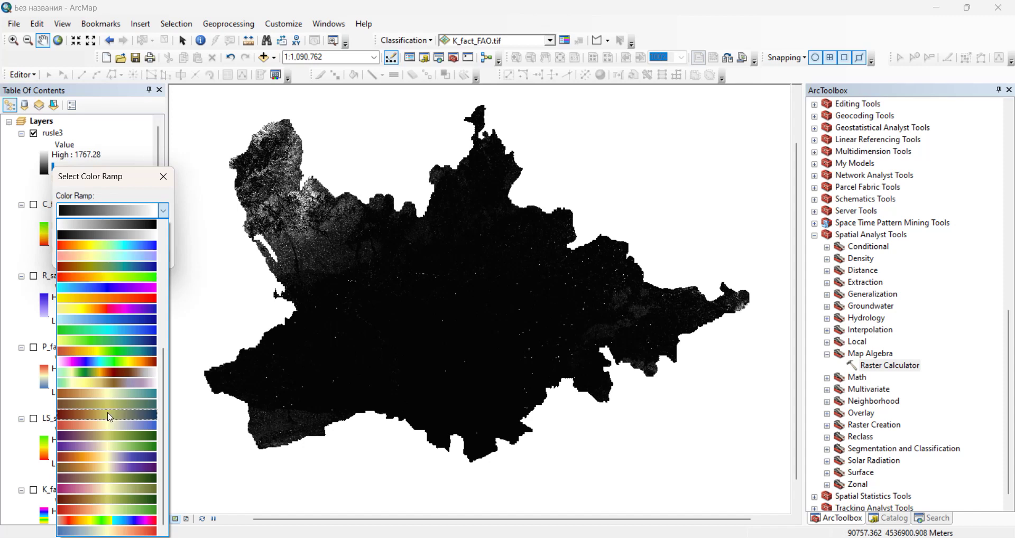
pyautogui.scroll(1, 119, 374)
pyautogui.scroll(7, 118, 374)
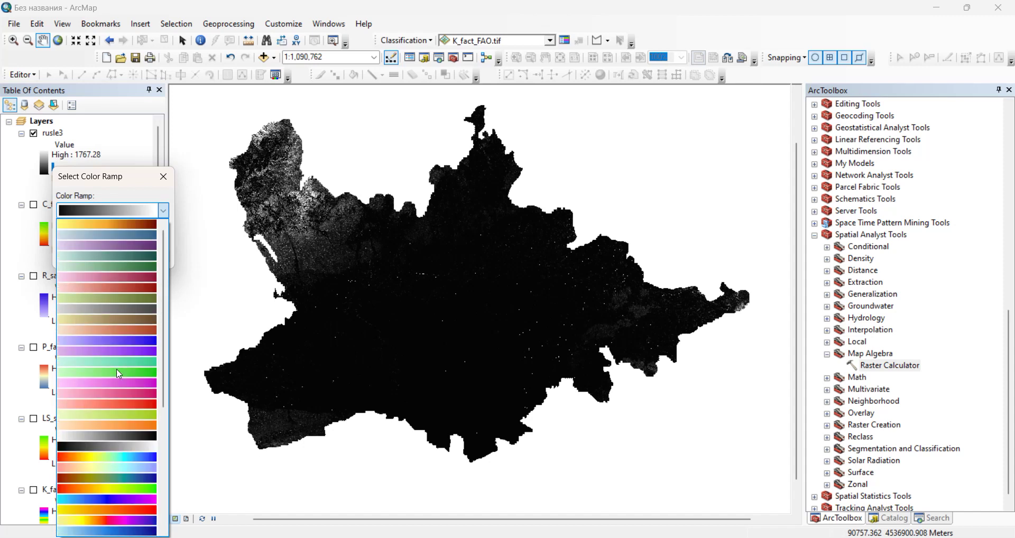
pyautogui.click(106, 225)
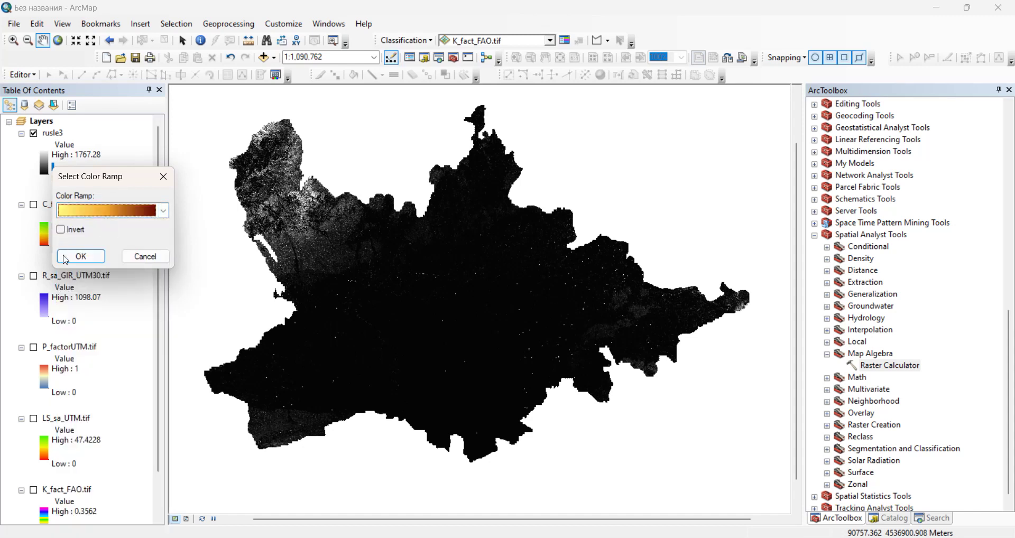
pyautogui.click(70, 257)
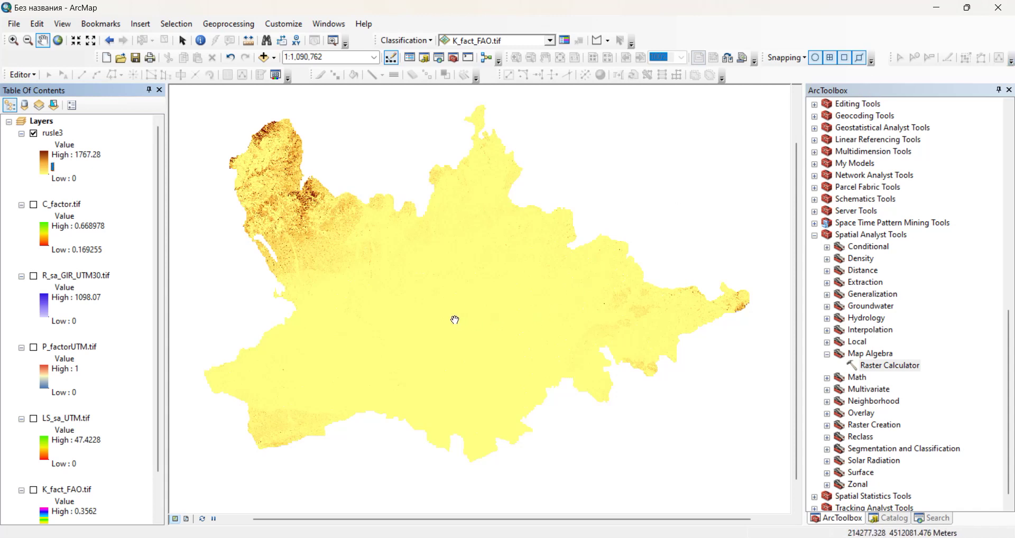
# Identify rusle3 pixel values at several points across the pale central part of the map
pyautogui.click(200, 40)
pyautogui.click(472, 339)
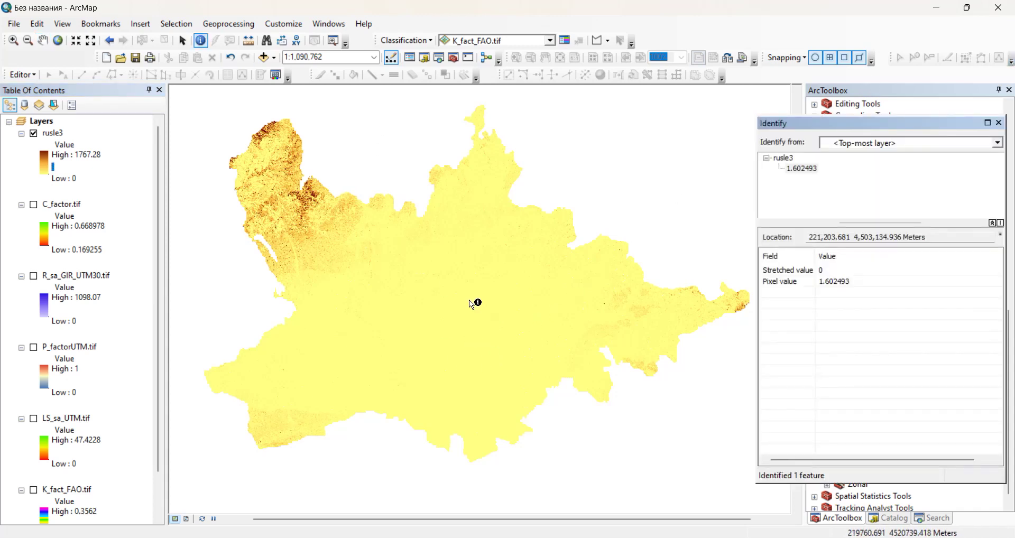
pyautogui.click(457, 294)
pyautogui.click(484, 323)
pyautogui.click(463, 279)
pyautogui.click(439, 270)
pyautogui.click(445, 314)
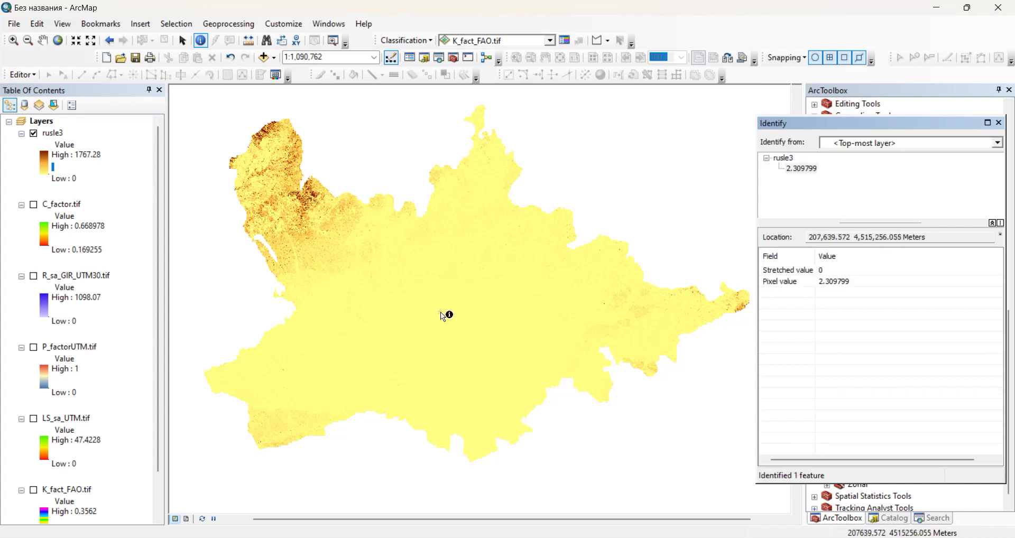
pyautogui.click(480, 361)
pyautogui.click(543, 338)
pyautogui.click(490, 268)
pyautogui.click(420, 277)
# Identify rusle3 pixel values at points in the darker northwestern part of the map and close the results
pyautogui.click(282, 192)
pyautogui.click(277, 173)
pyautogui.click(272, 158)
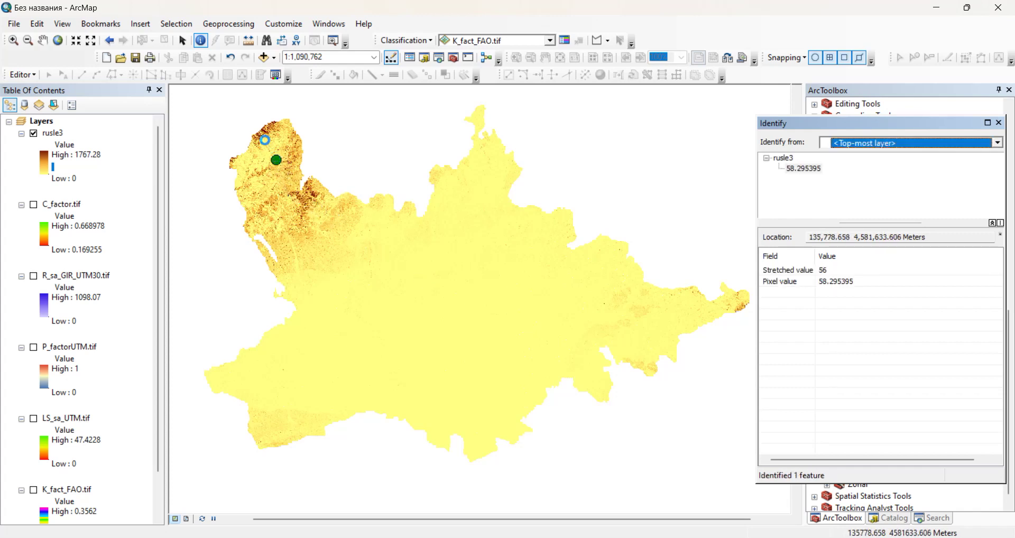
pyautogui.click(261, 135)
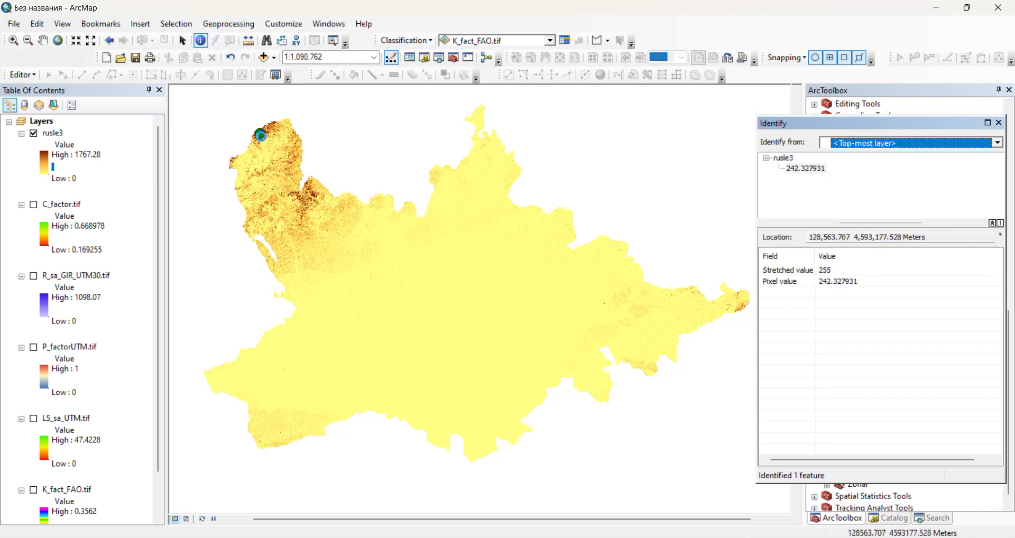
pyautogui.click(306, 197)
pyautogui.click(308, 225)
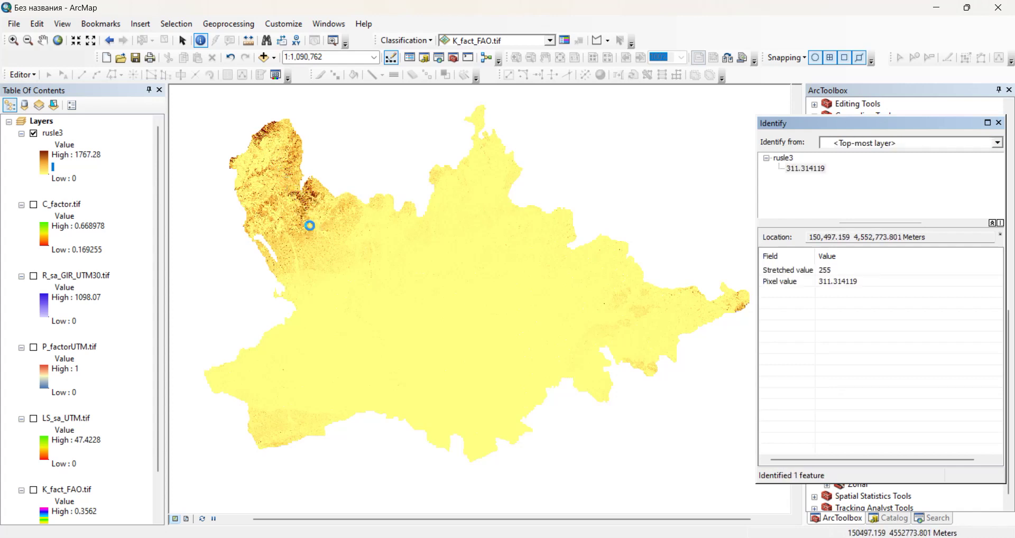
pyautogui.click(999, 122)
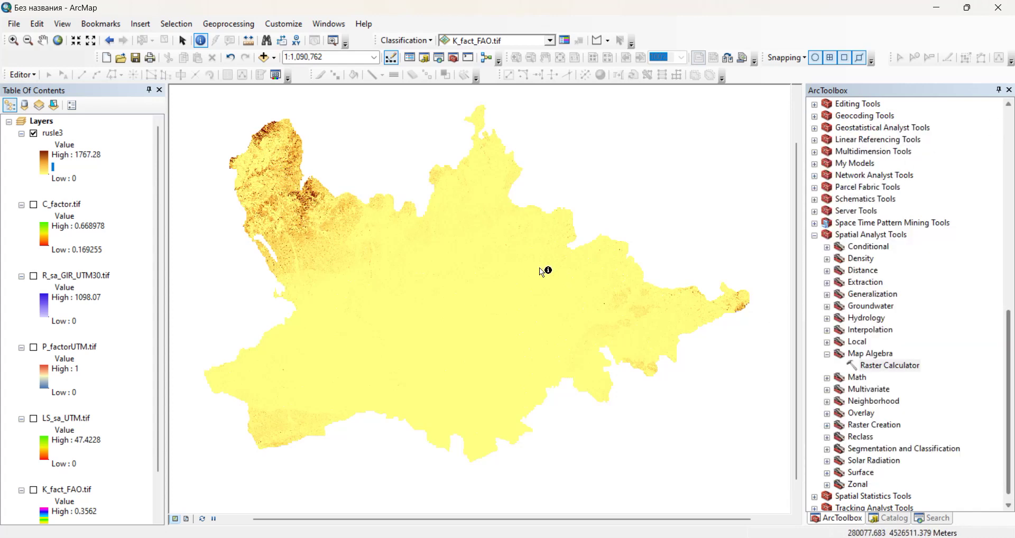
pyautogui.click(335, 262)
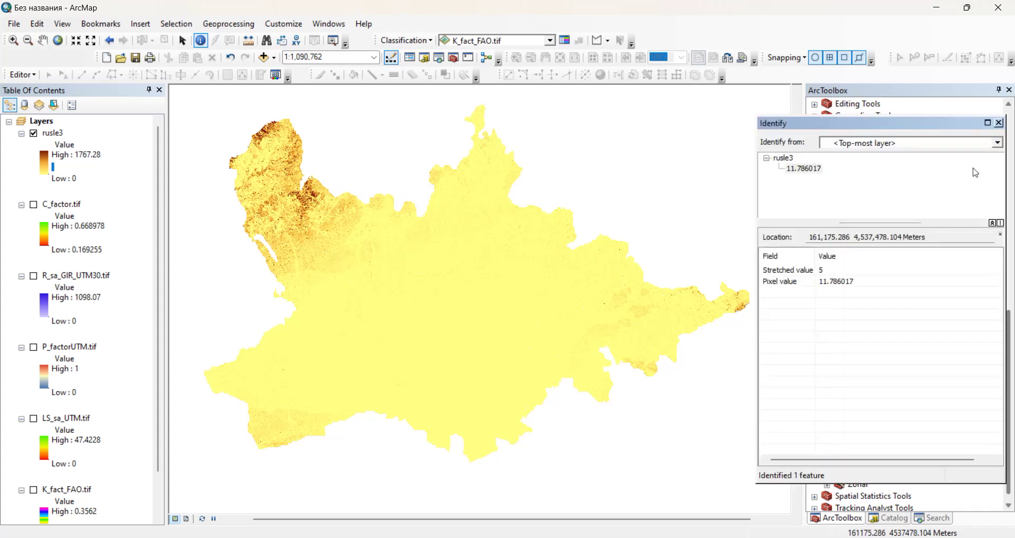
pyautogui.click(999, 122)
# Examine the histogram and statistics of the rusle3 layer in its symbology properties, leaving the settings as they are
pyautogui.click(61, 134)
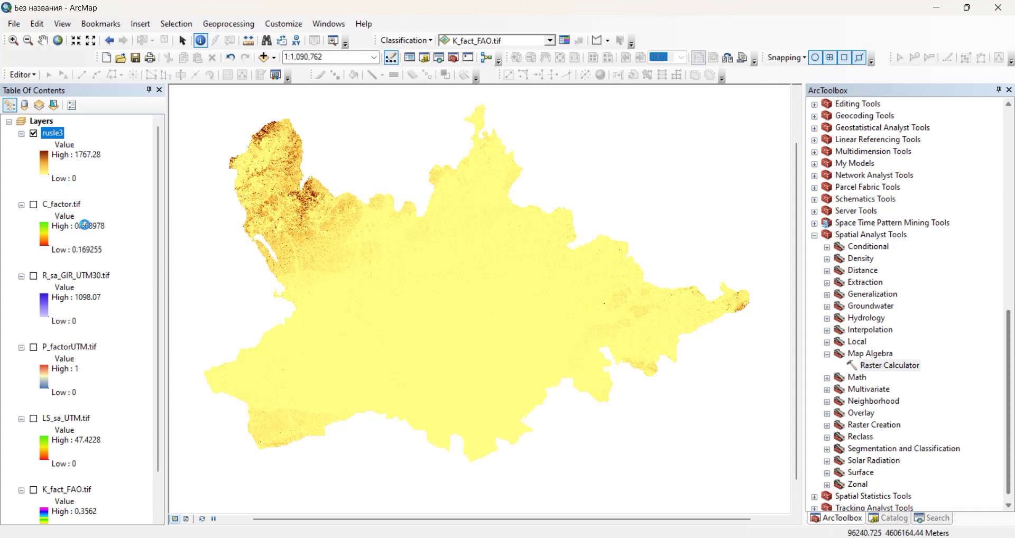
pyautogui.rightClick(60, 133)
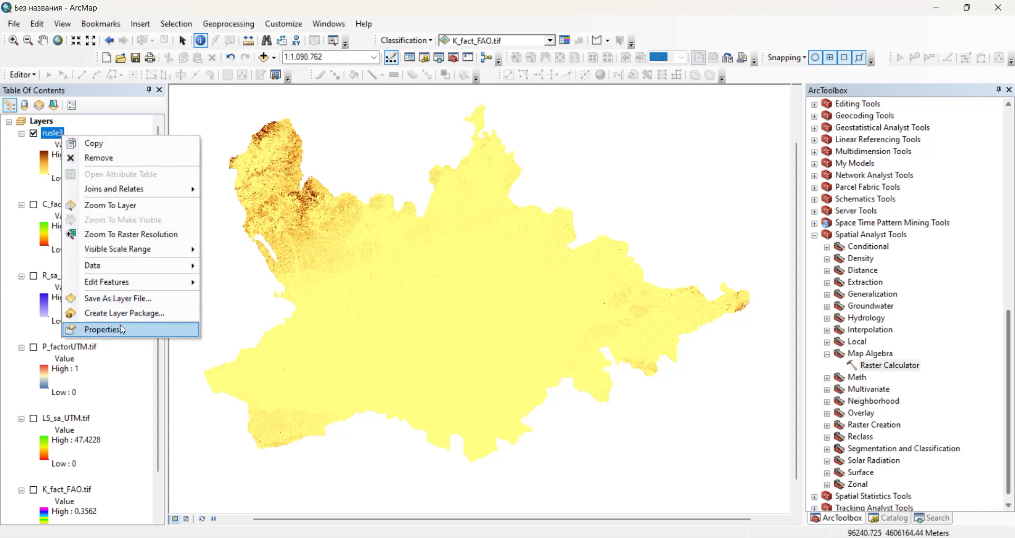
pyautogui.click(118, 328)
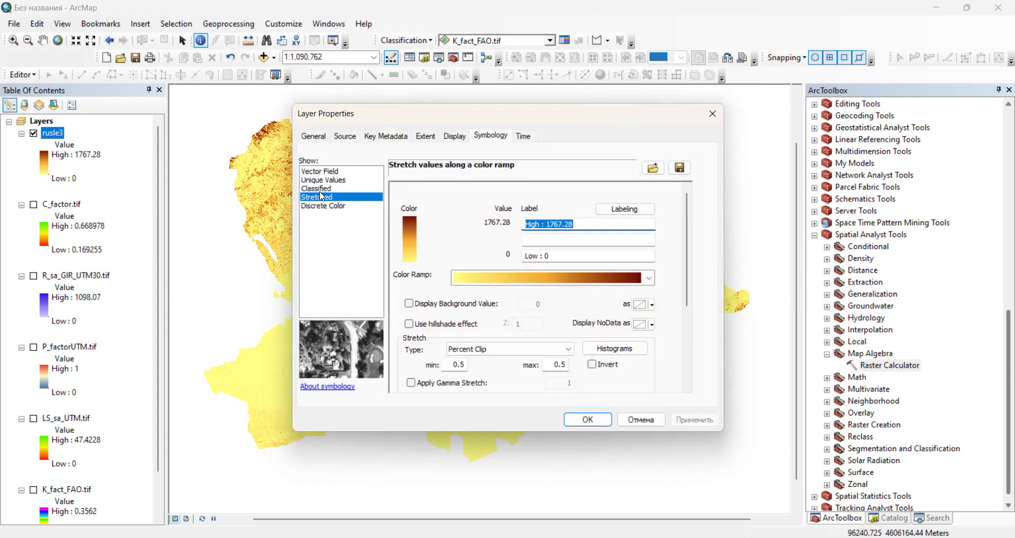
pyautogui.click(633, 349)
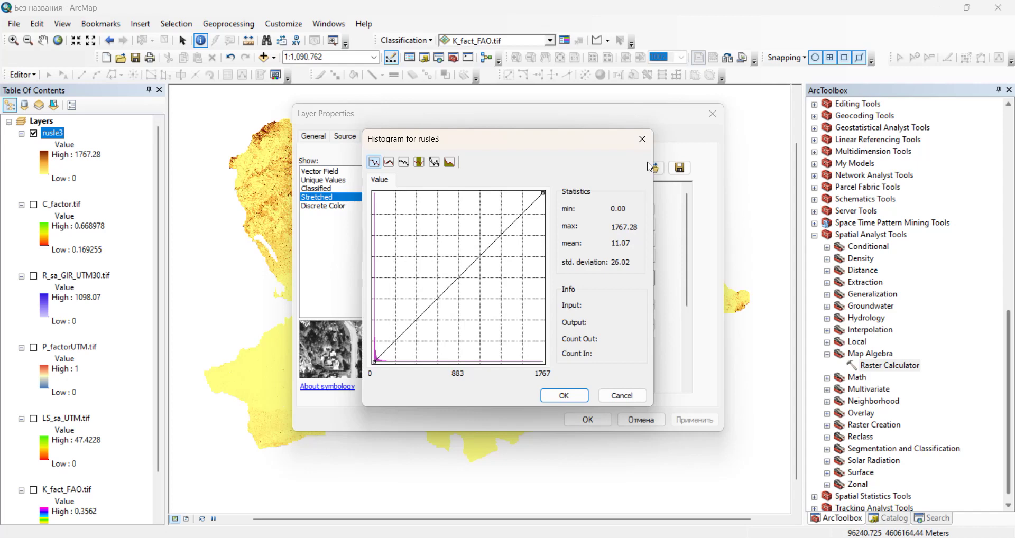
pyautogui.click(643, 138)
pyautogui.click(713, 114)
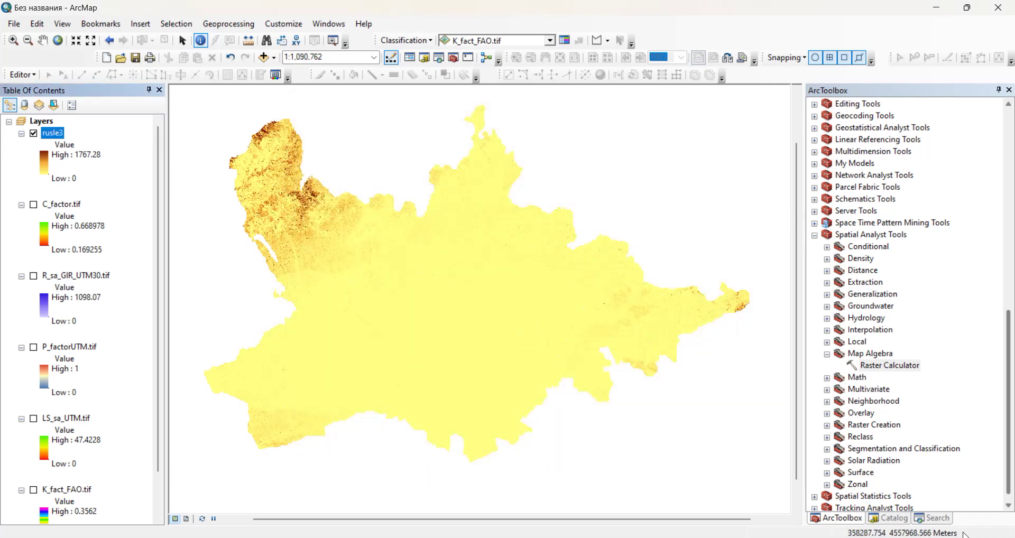
# Examine the class breaks on the rusle3 classification histogram in its classified symbology, and cancel the classification
pyautogui.rightClick(49, 139)
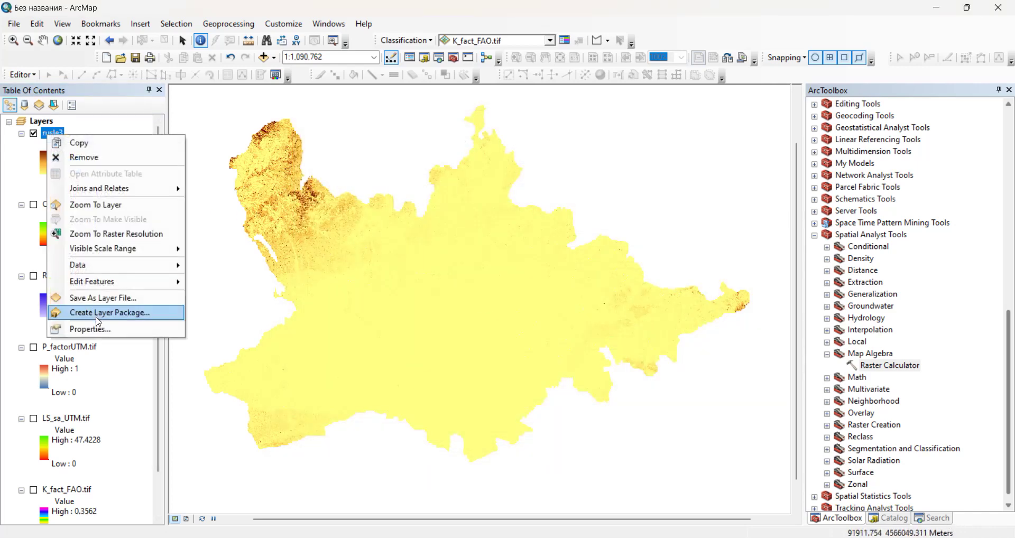
pyautogui.click(84, 328)
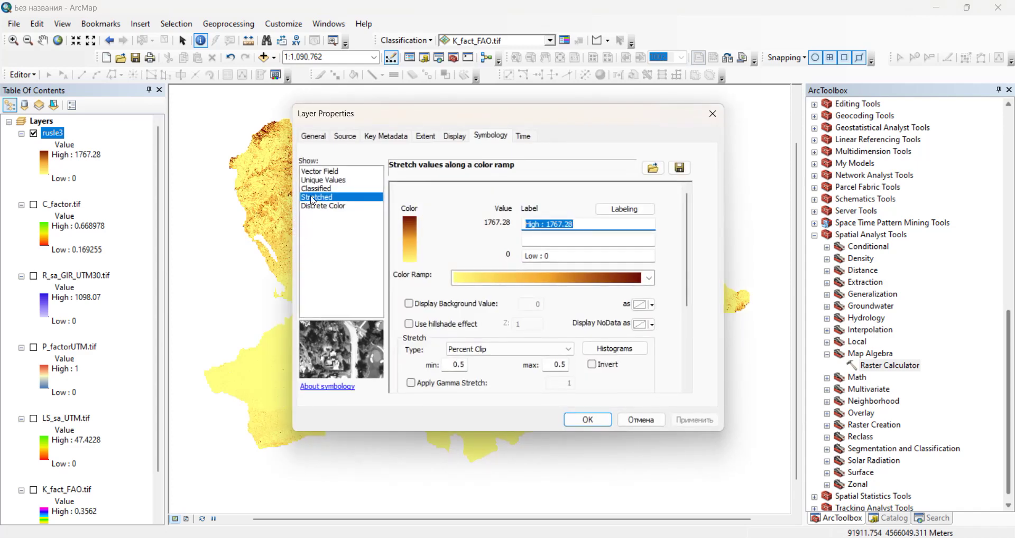
pyautogui.click(317, 189)
pyautogui.click(652, 231)
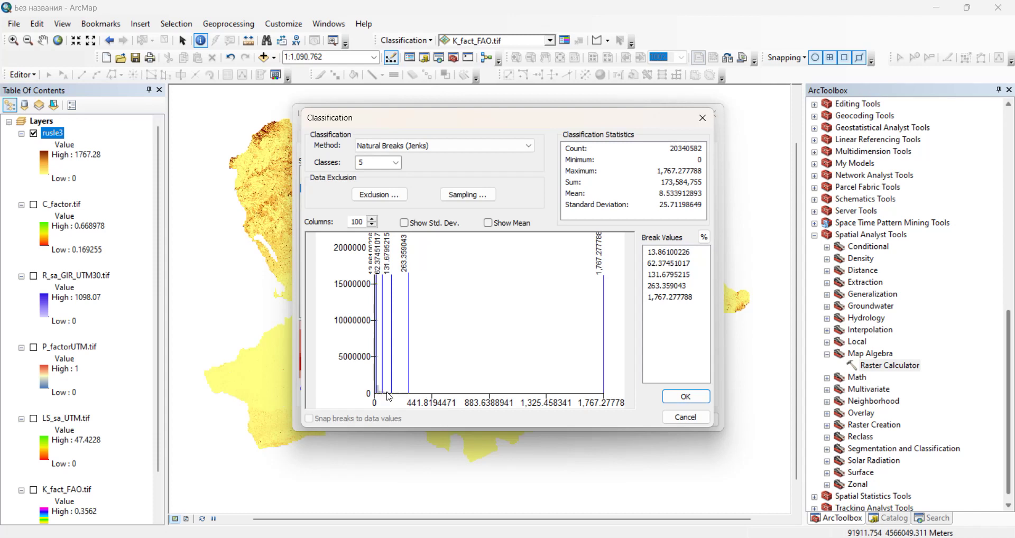
pyautogui.click(390, 393)
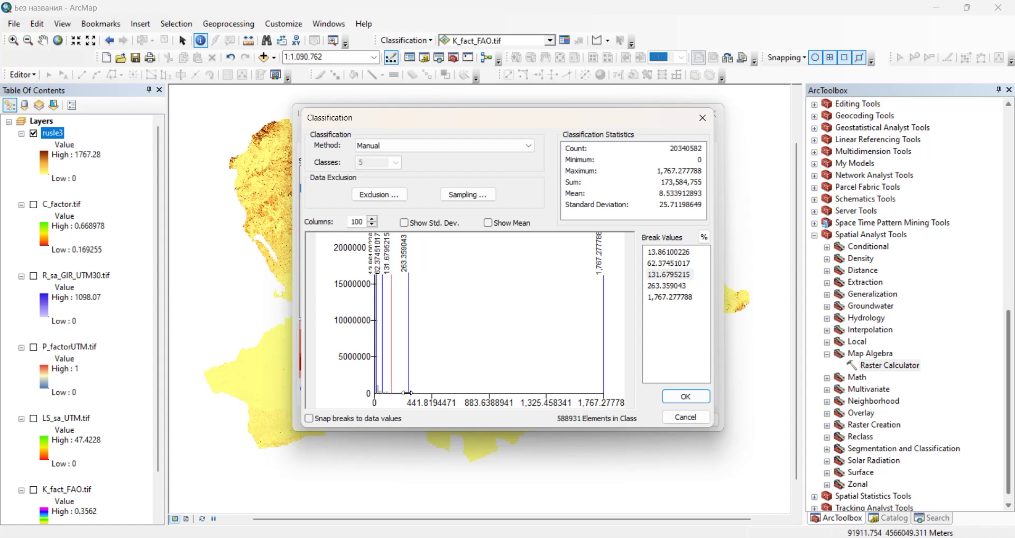
pyautogui.click(409, 389)
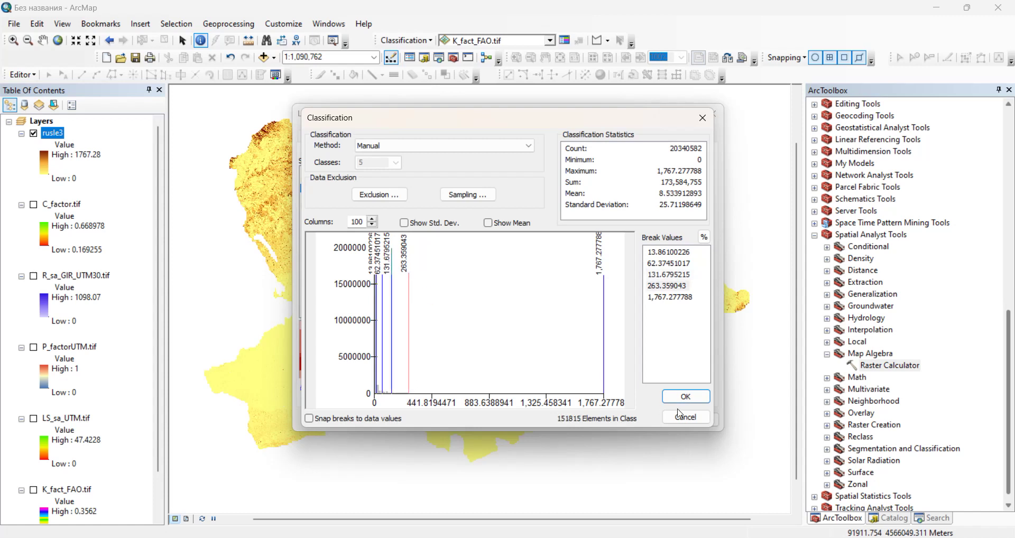
pyautogui.click(604, 382)
pyautogui.click(604, 367)
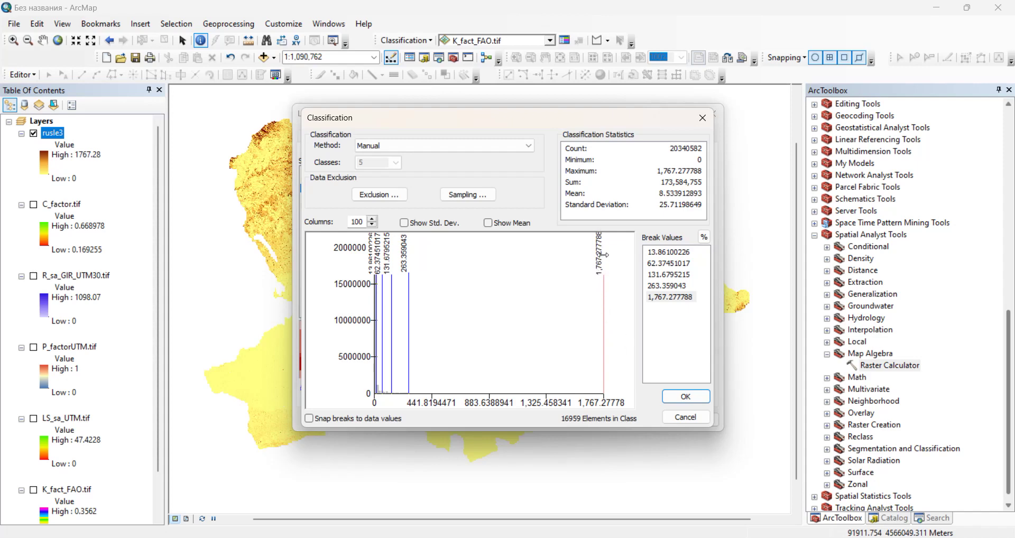
pyautogui.click(686, 417)
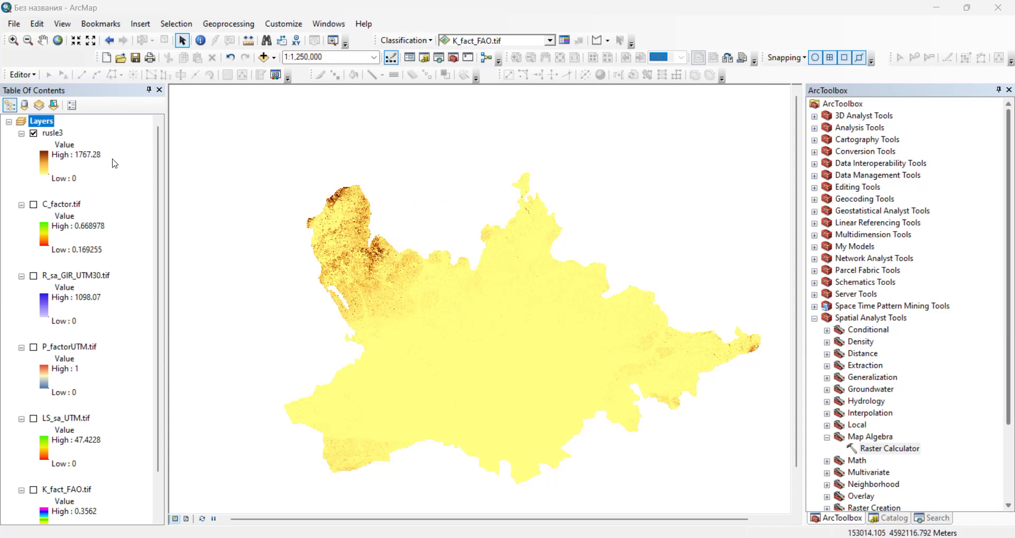
# Check the cell size of the rusle3 raster in its source properties
pyautogui.rightClick(53, 134)
pyautogui.click(127, 329)
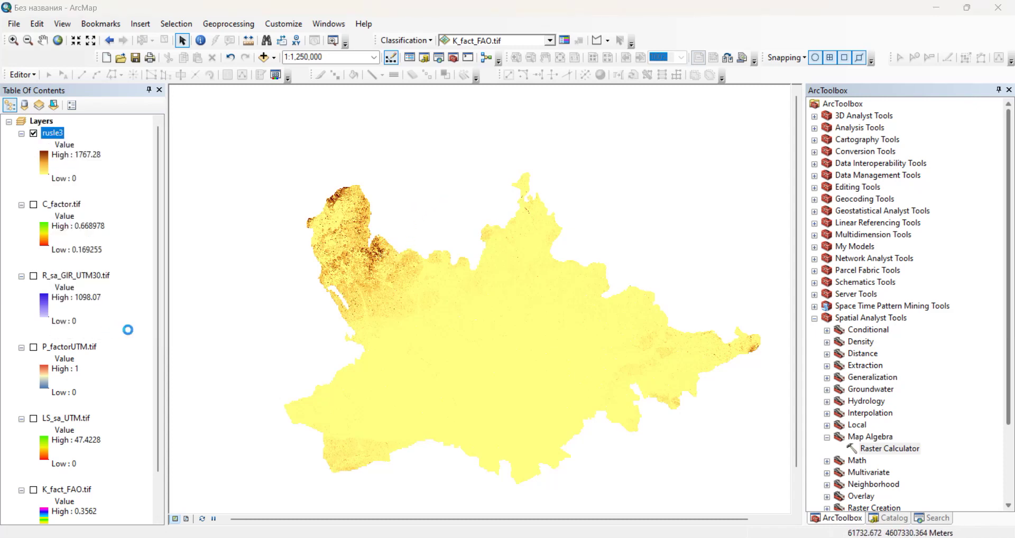
pyautogui.click(313, 137)
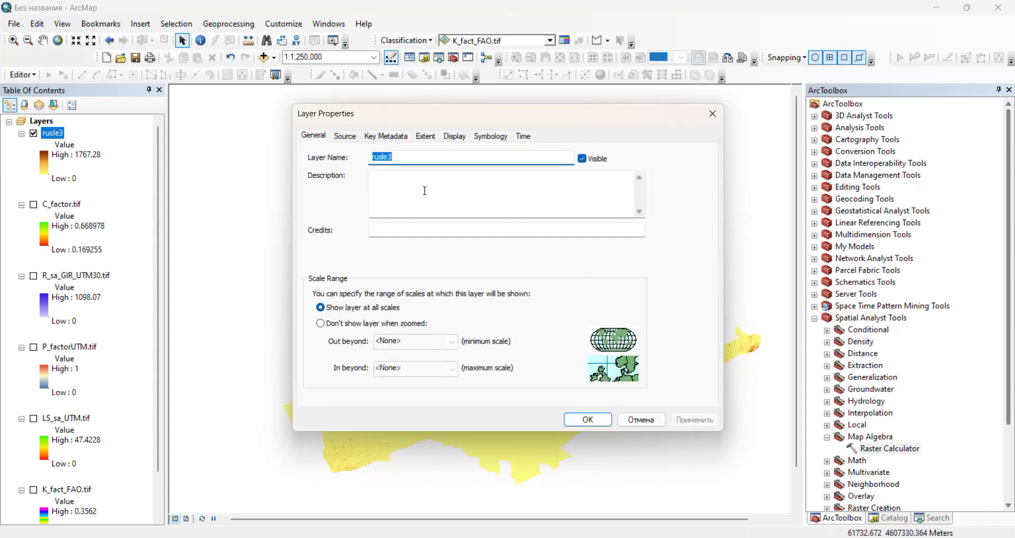
pyautogui.click(344, 136)
pyautogui.click(431, 206)
pyautogui.click(431, 206)
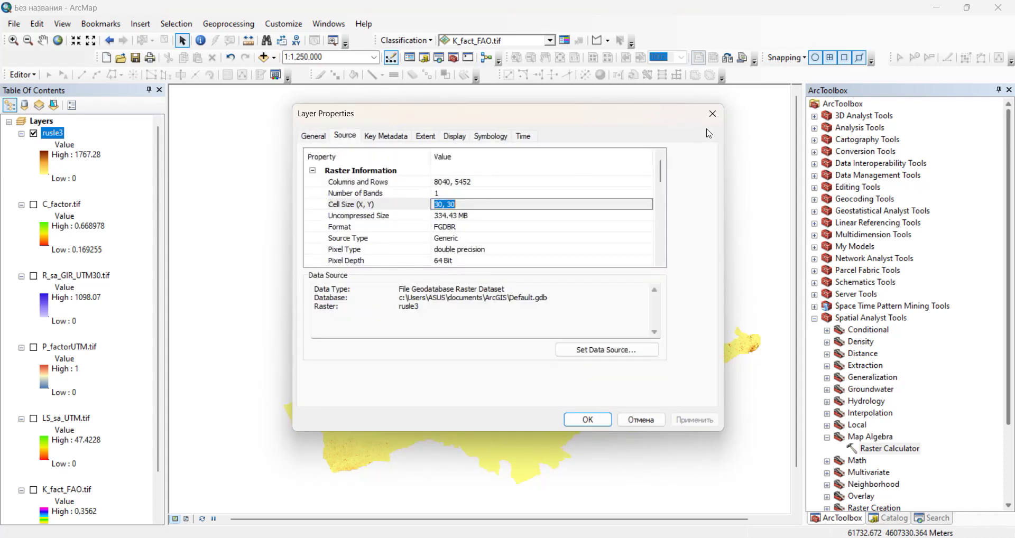
pyautogui.click(713, 114)
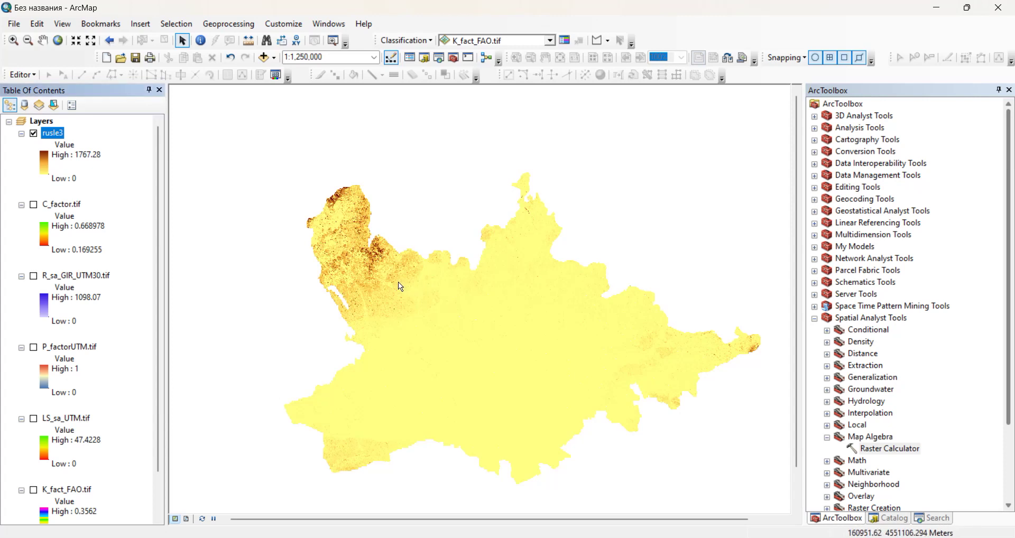
# Export rusle3 as a raster named rusle333 with a 100 by 100 cell size and add it to the map
pyautogui.rightClick(51, 139)
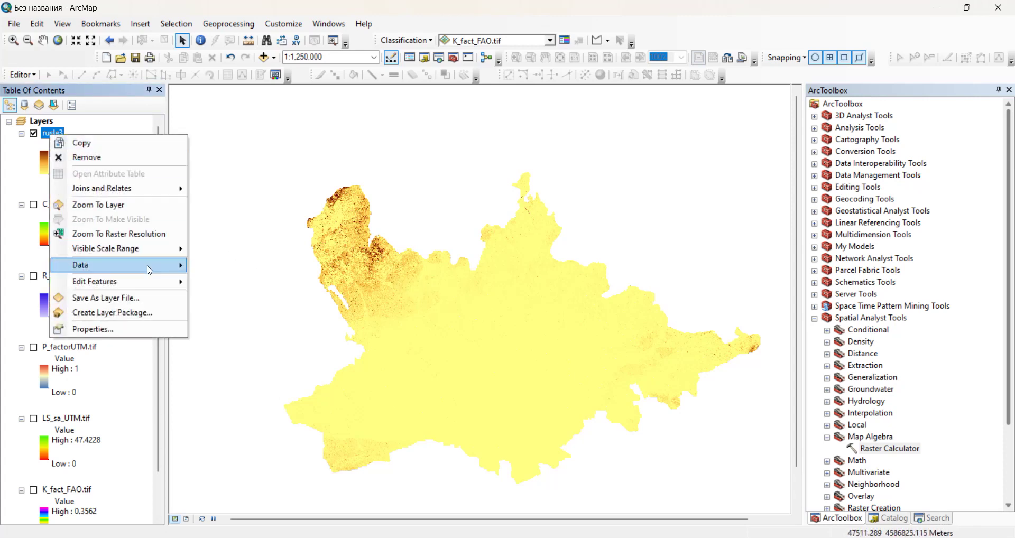
pyautogui.moveTo(154, 268)
pyautogui.click(206, 289)
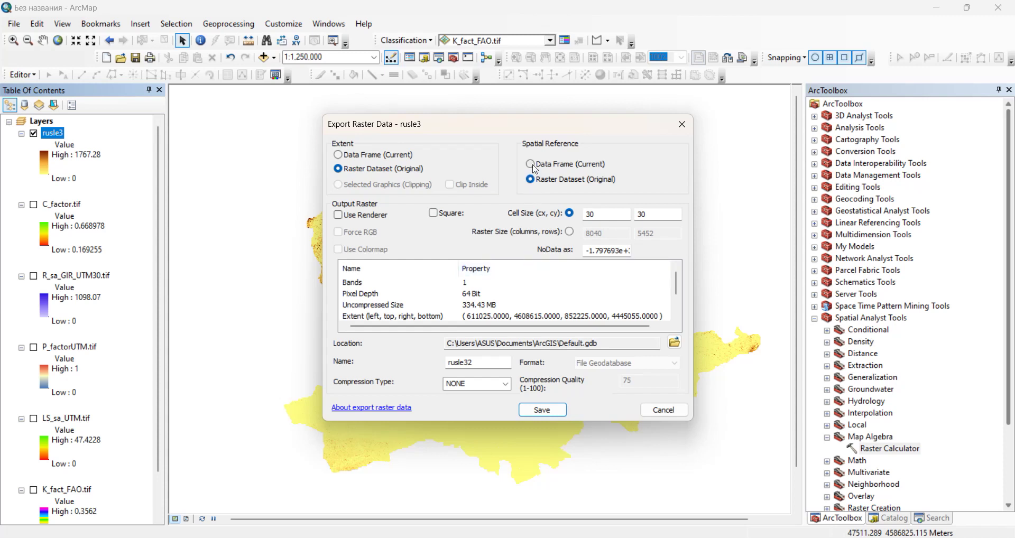
pyautogui.click(493, 362)
pyautogui.write('33')
pyautogui.doubleClick(584, 210)
pyautogui.write('100')
pyautogui.press('Tab')
pyautogui.write('100')
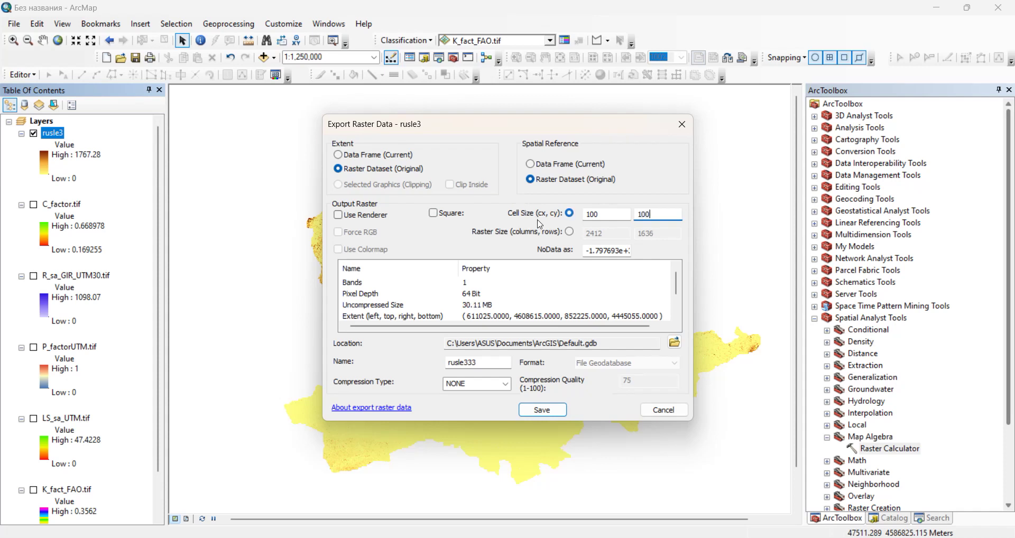
pyautogui.click(538, 410)
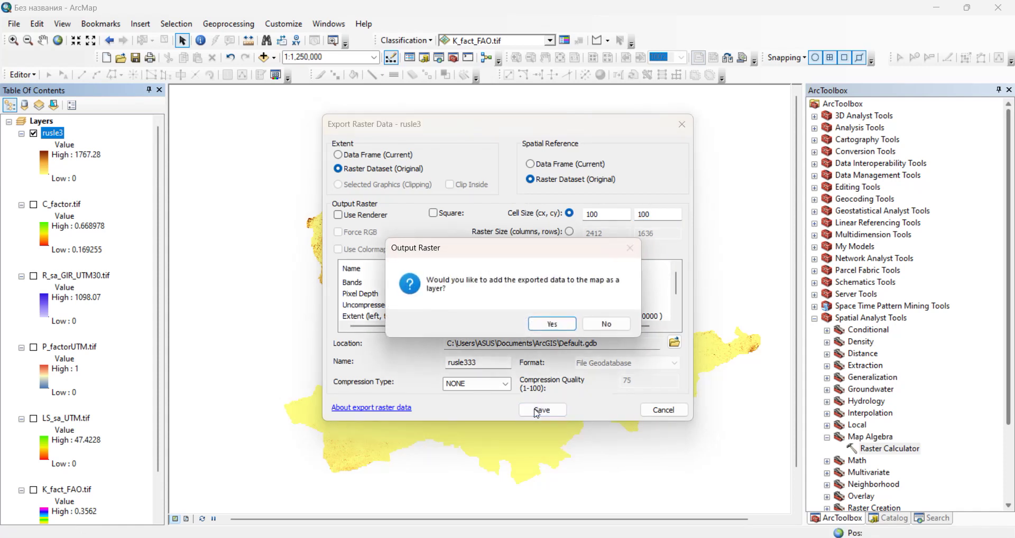
pyautogui.click(552, 324)
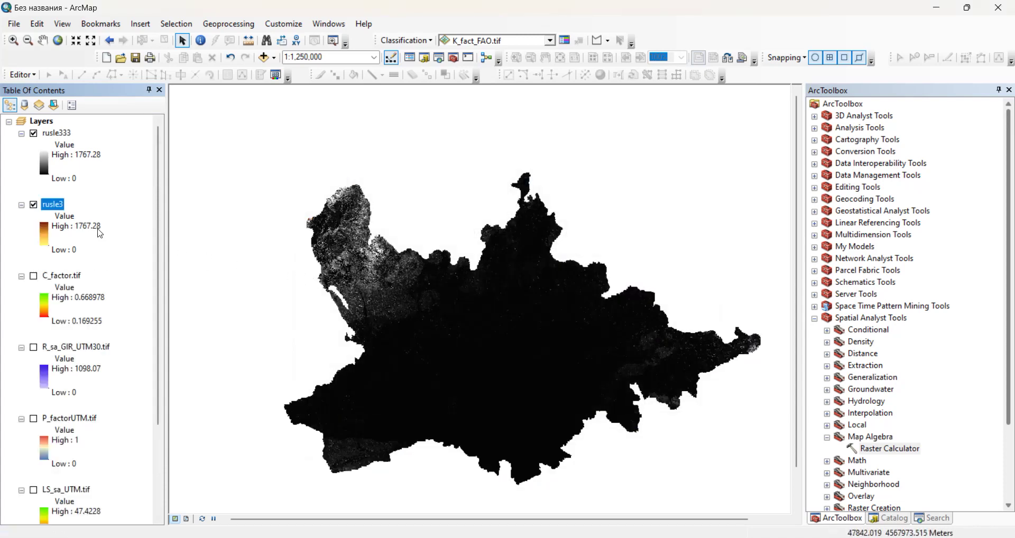
pyautogui.rightClick(57, 204)
pyautogui.moveTo(121, 332)
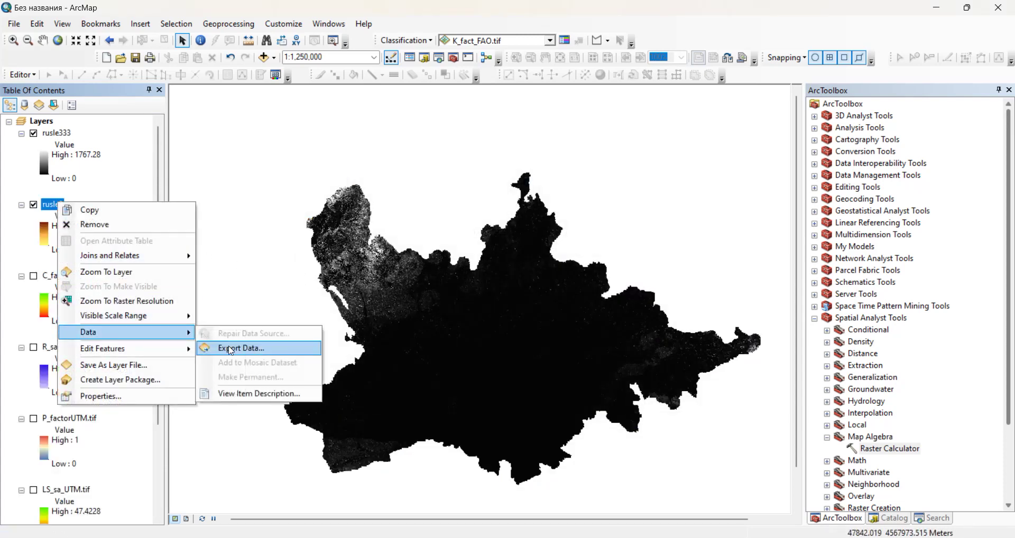
pyautogui.click(231, 346)
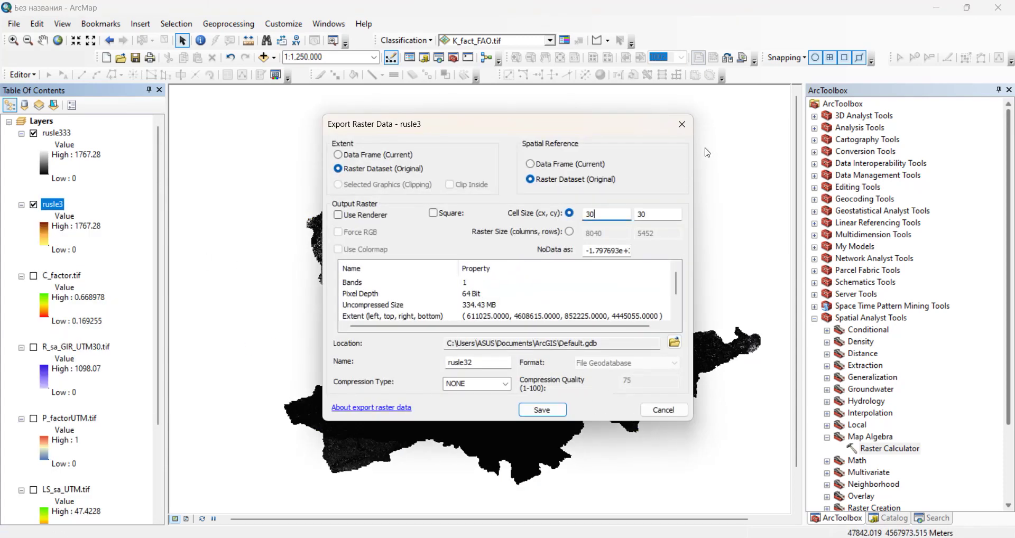
pyautogui.click(682, 125)
# Examine the source information and classification statistics of the rusle333 layer, leaving its symbology as it is
pyautogui.click(62, 134)
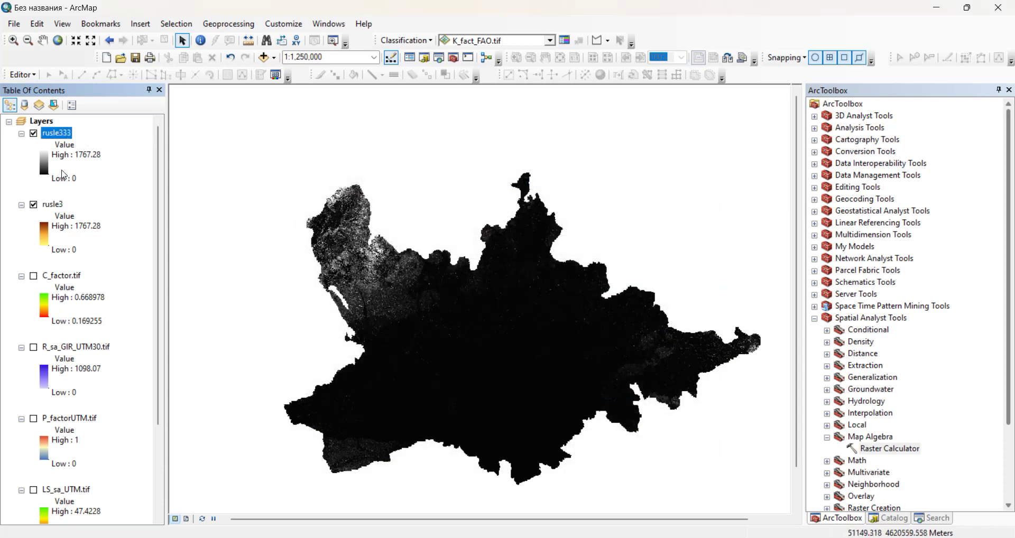
pyautogui.rightClick(63, 139)
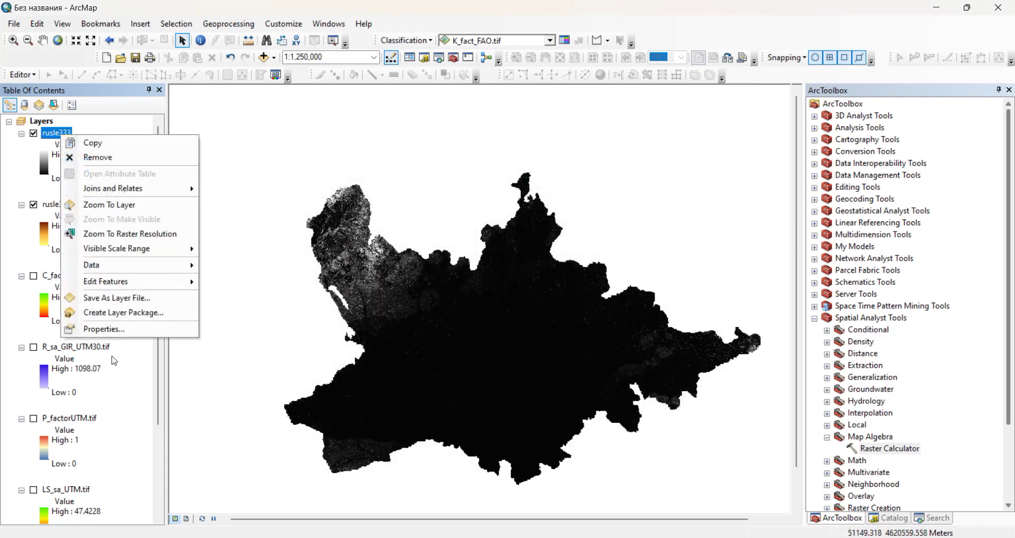
pyautogui.click(110, 330)
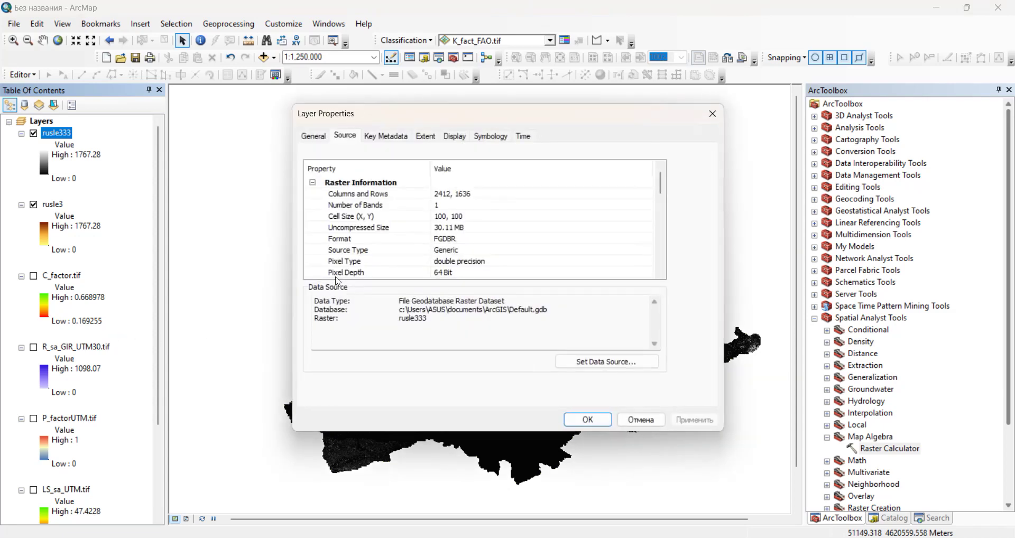
pyautogui.click(487, 138)
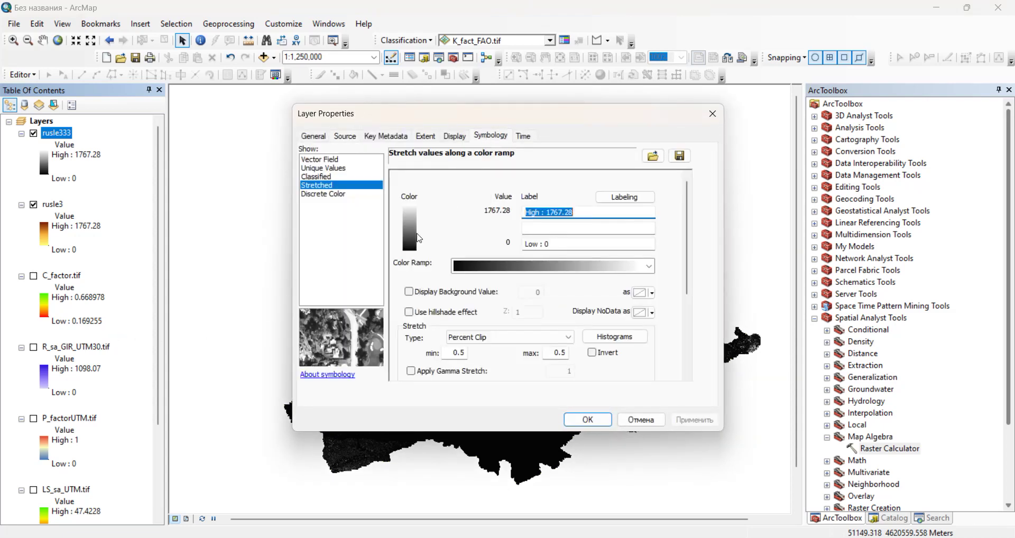
pyautogui.click(321, 177)
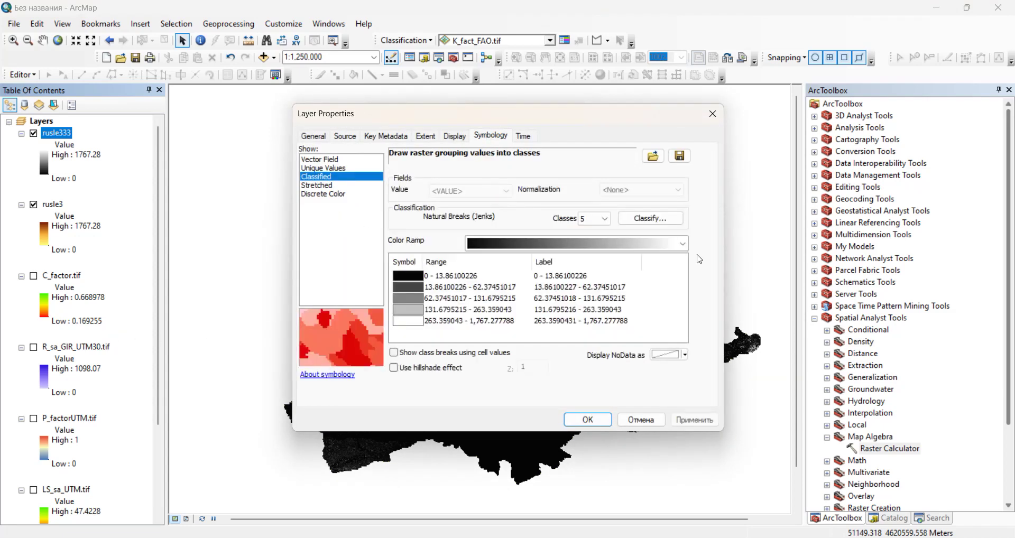
pyautogui.click(648, 220)
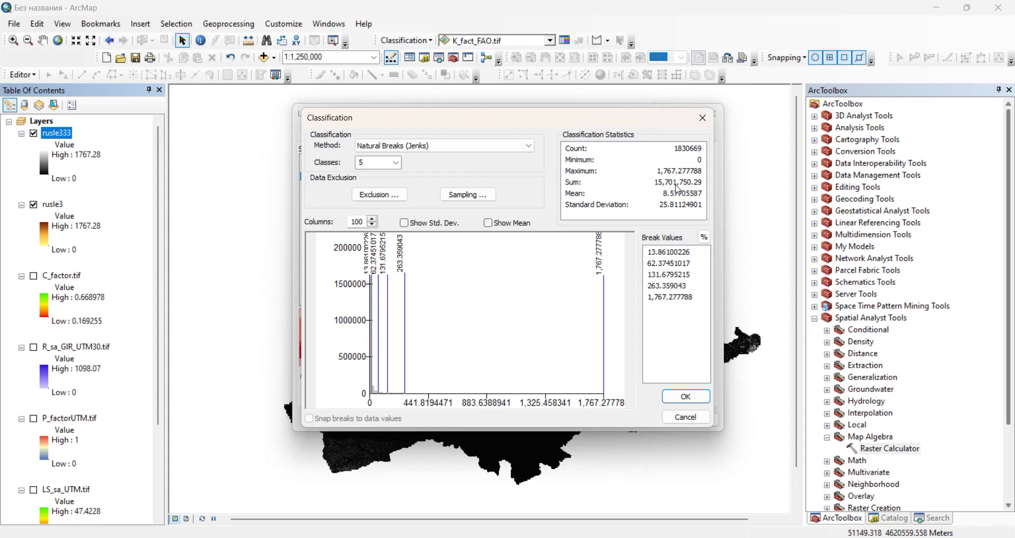
pyautogui.click(703, 117)
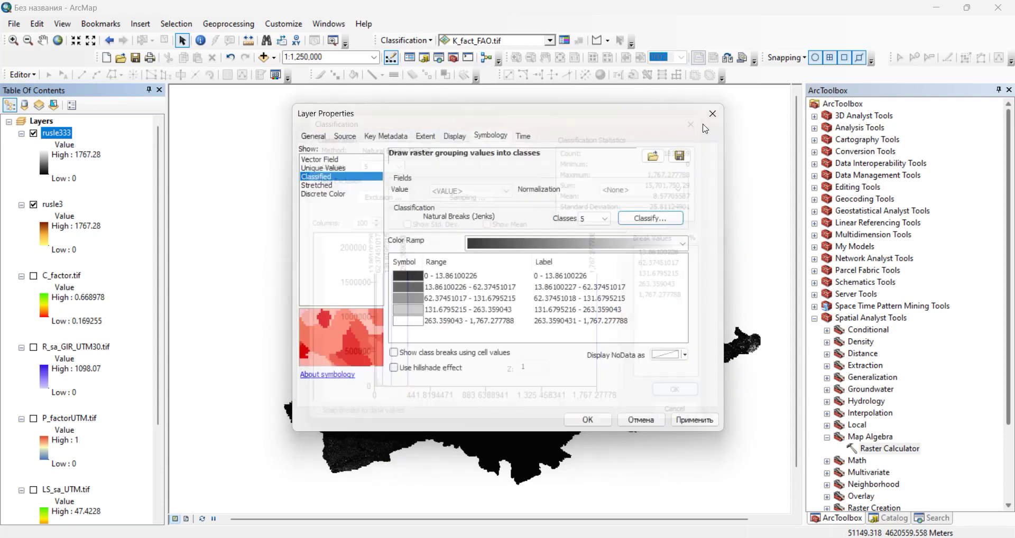
pyautogui.click(712, 108)
# Review the classification statistics of the original rusle3 layer for comparison, without applying any changes
pyautogui.rightClick(53, 204)
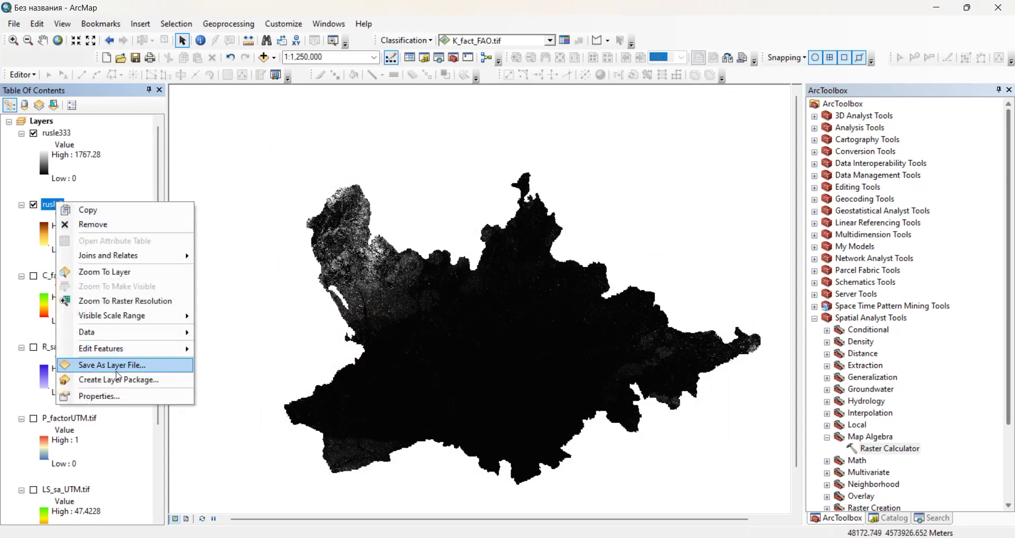
pyautogui.click(117, 396)
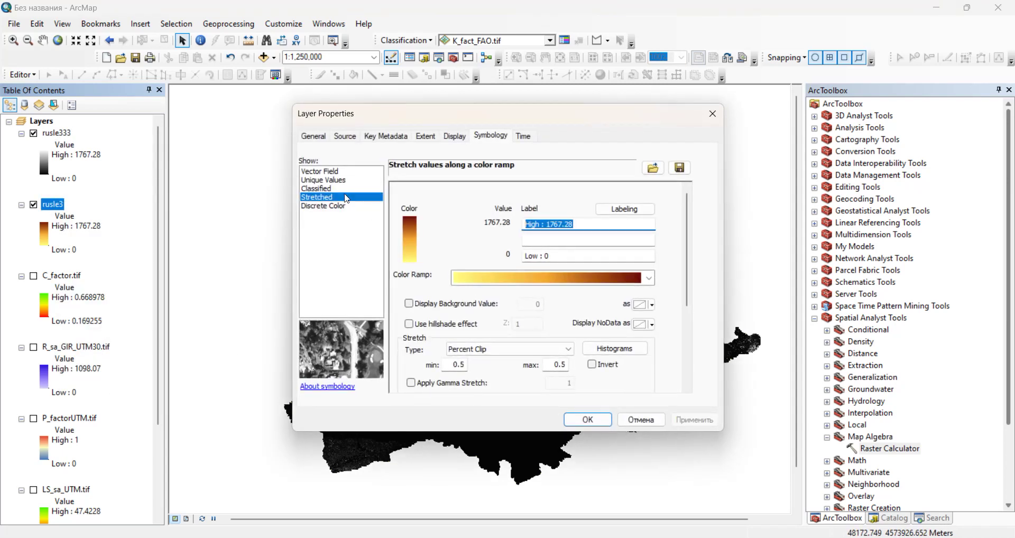
pyautogui.click(316, 189)
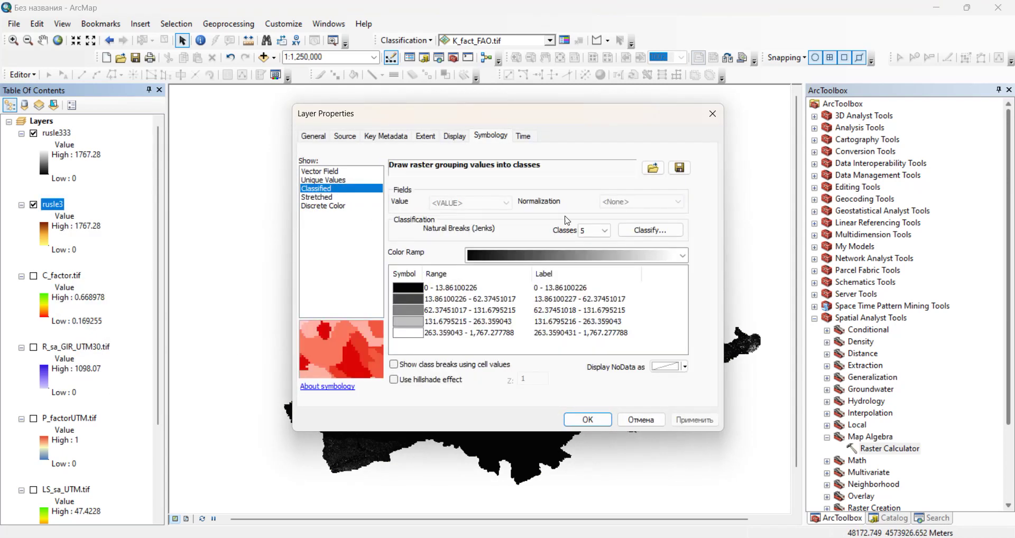
pyautogui.click(643, 231)
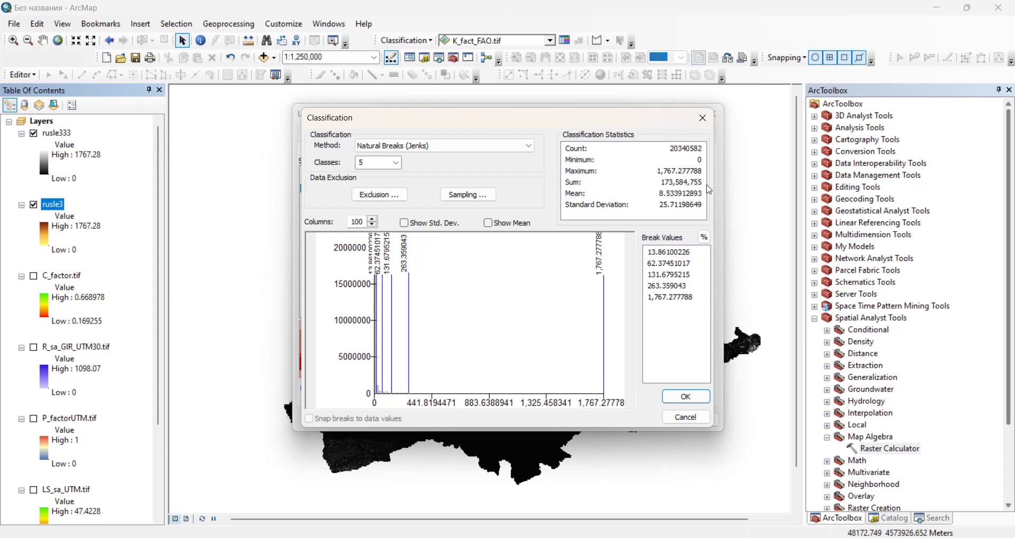
pyautogui.click(703, 119)
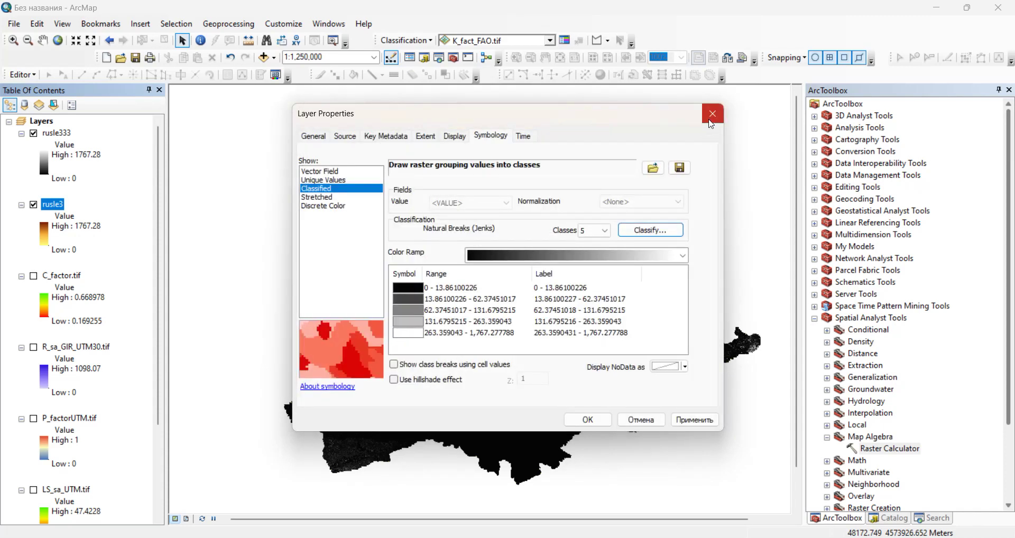
pyautogui.click(712, 123)
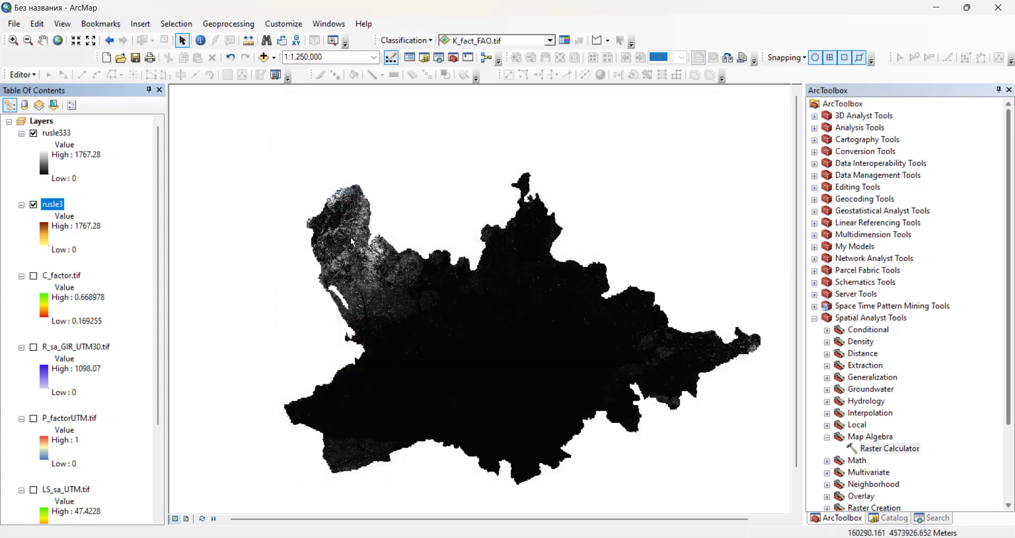
# Close the calculator and run the Raster Calculator to multiply the rusle333 raster by 11.11
pyautogui.click(65, 135)
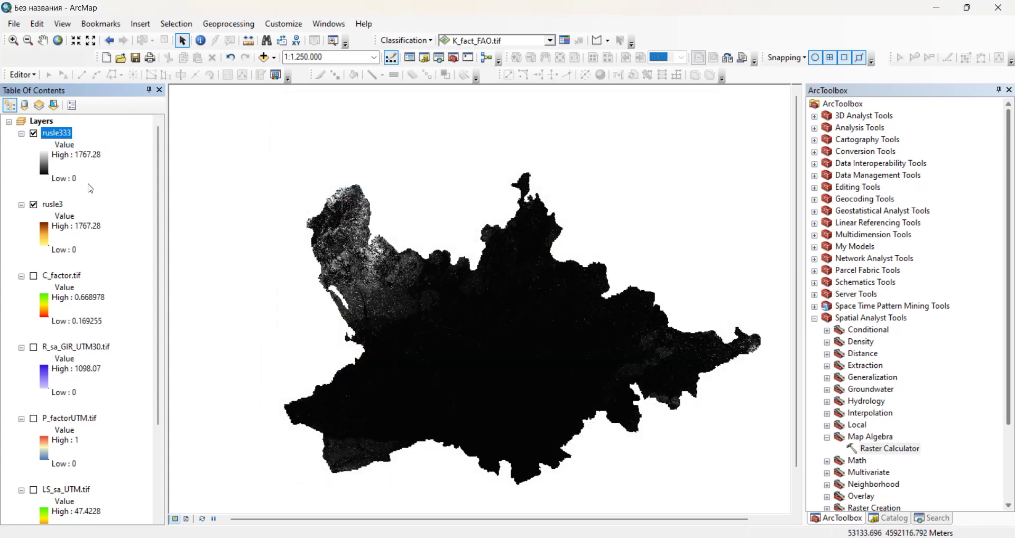
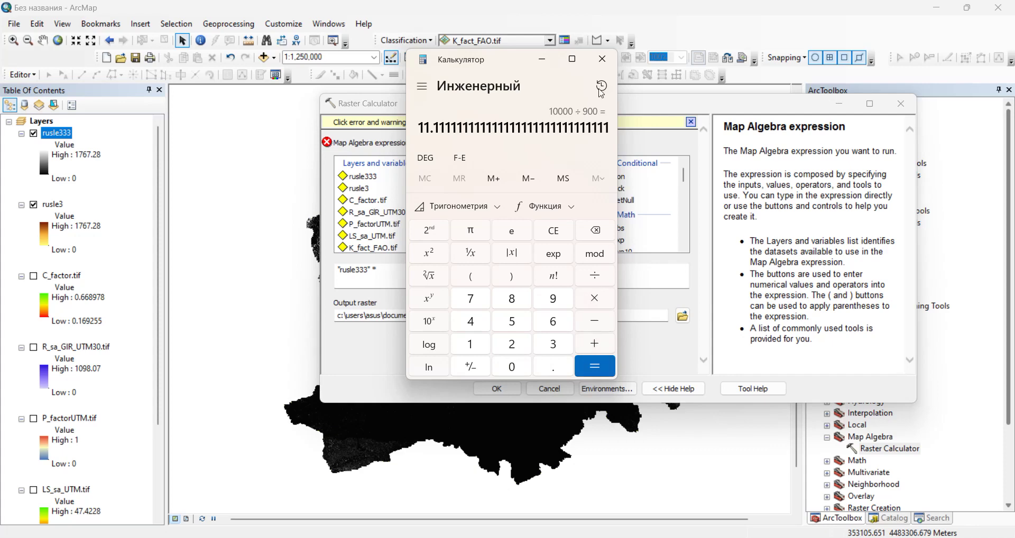
pyautogui.click(602, 59)
pyautogui.click(473, 226)
pyautogui.click(472, 224)
pyautogui.click(512, 244)
pyautogui.doubleClick(472, 223)
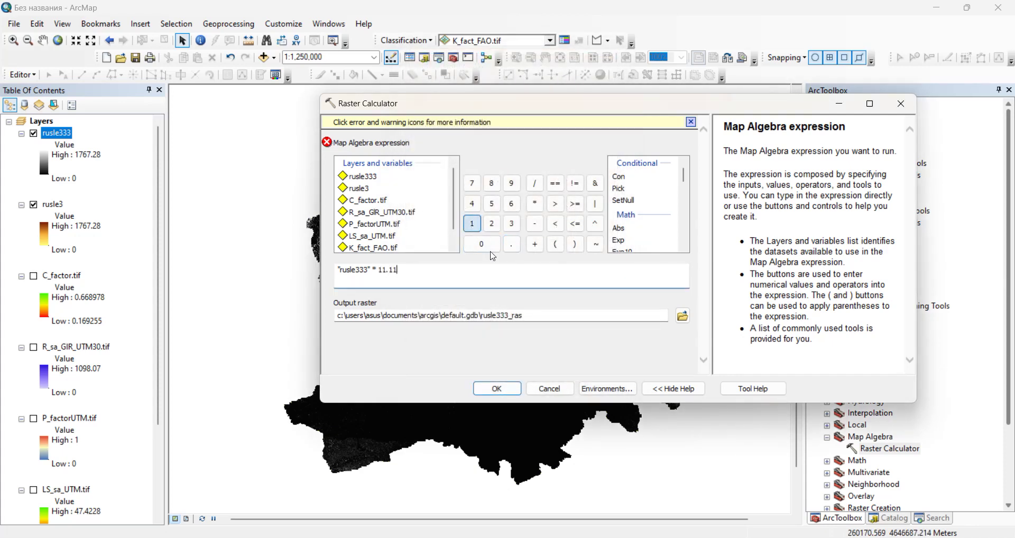
pyautogui.click(544, 317)
pyautogui.click(494, 389)
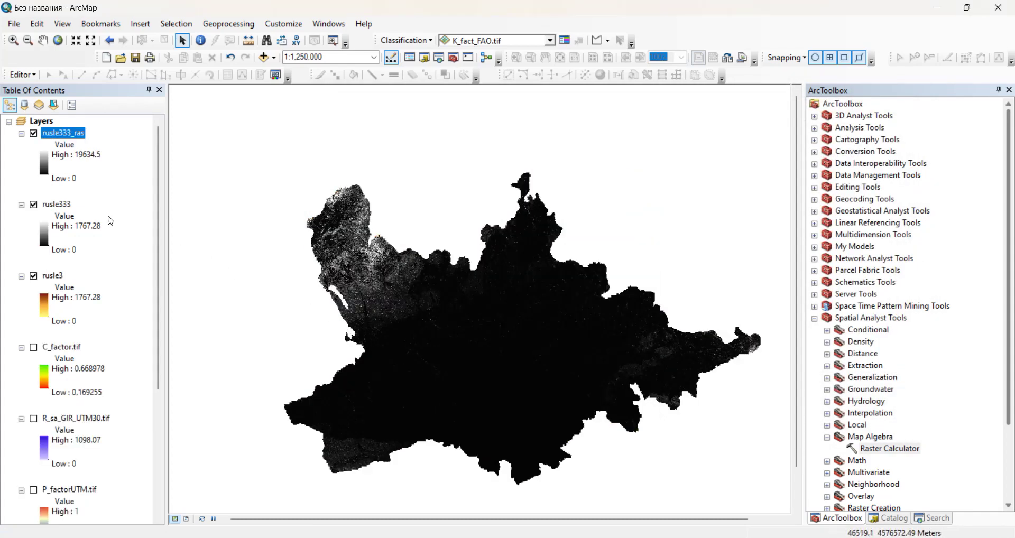
# Hide the rusle333 layer and review the classification statistics of the rusle333_ras layer without applying any changes
pyautogui.click(34, 205)
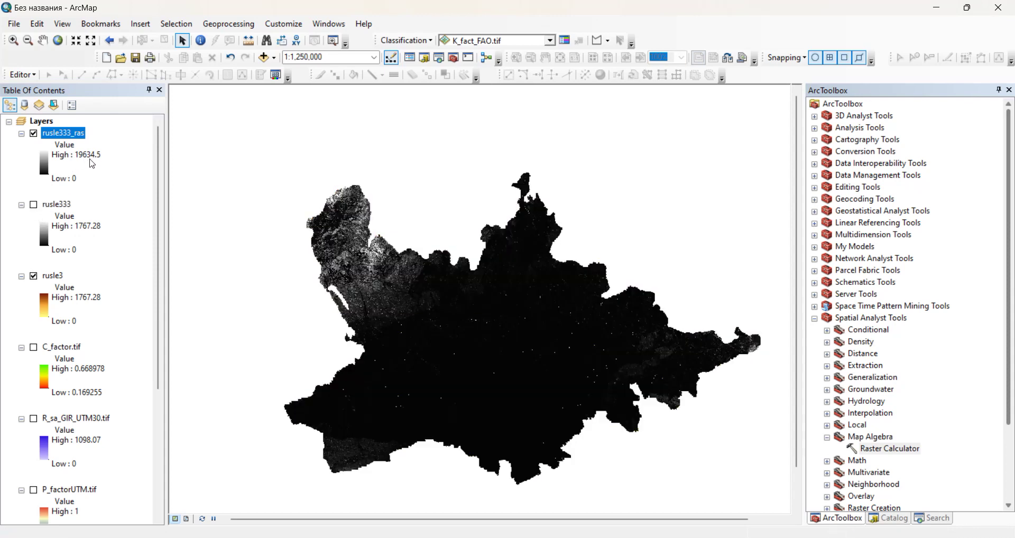
pyautogui.rightClick(63, 137)
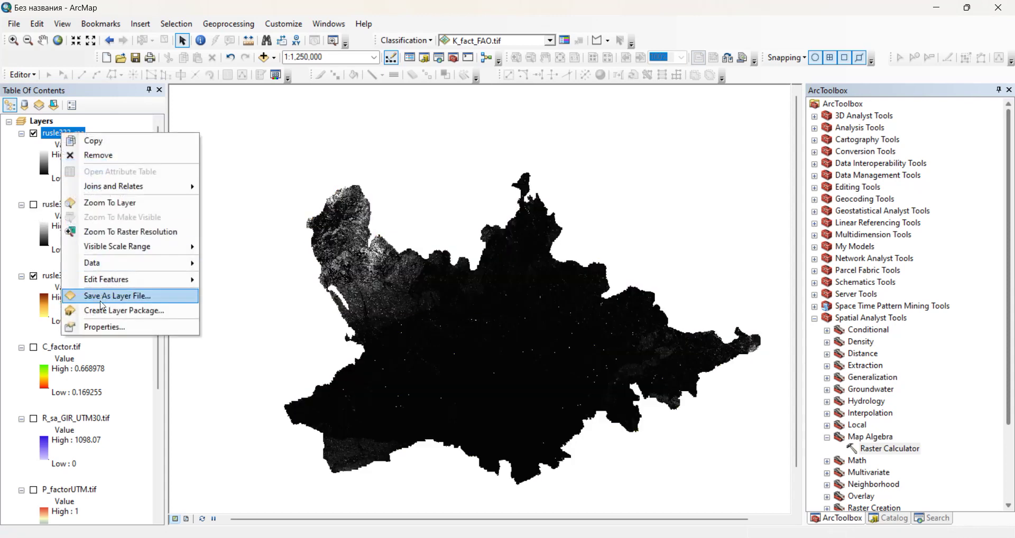
pyautogui.click(100, 329)
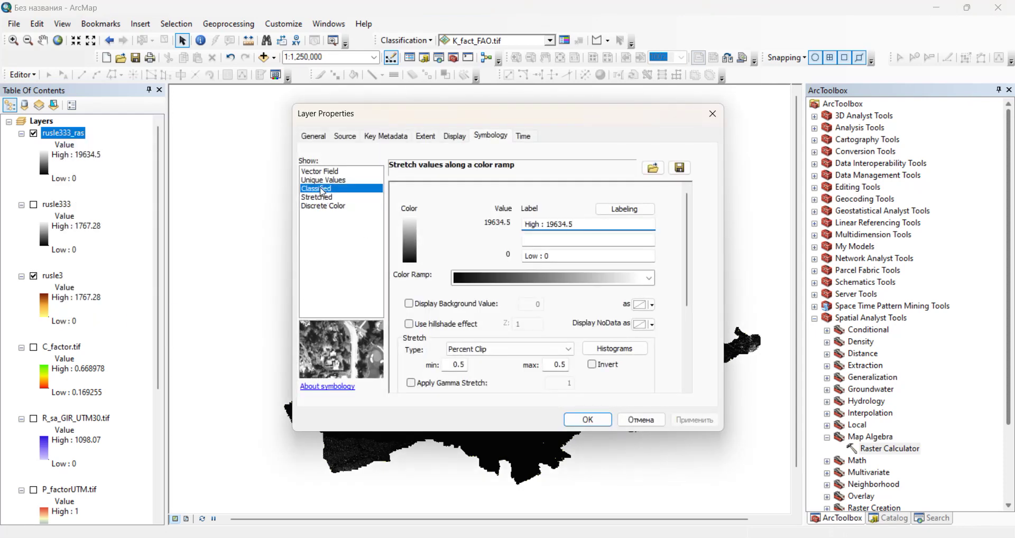
pyautogui.click(330, 189)
pyautogui.click(661, 235)
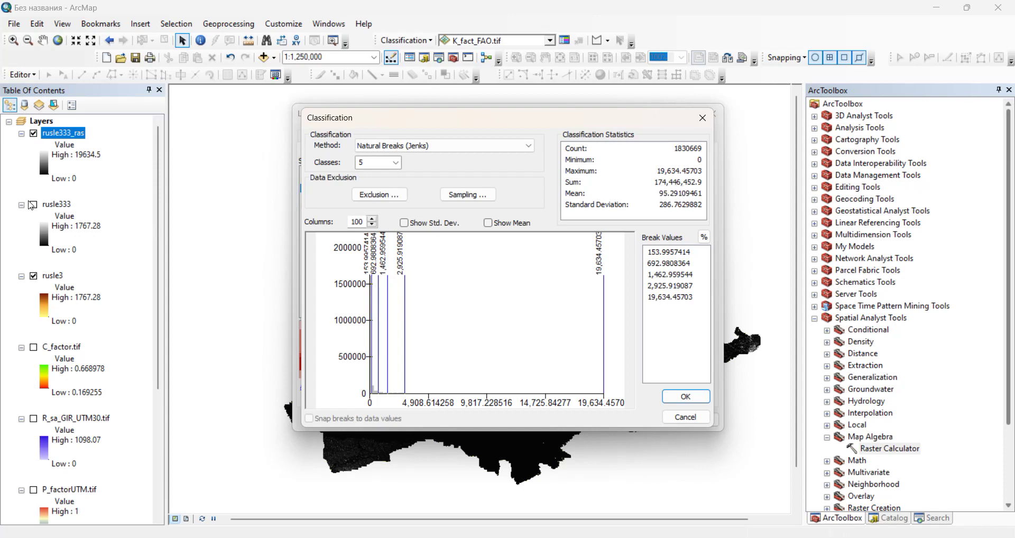
pyautogui.click(685, 422)
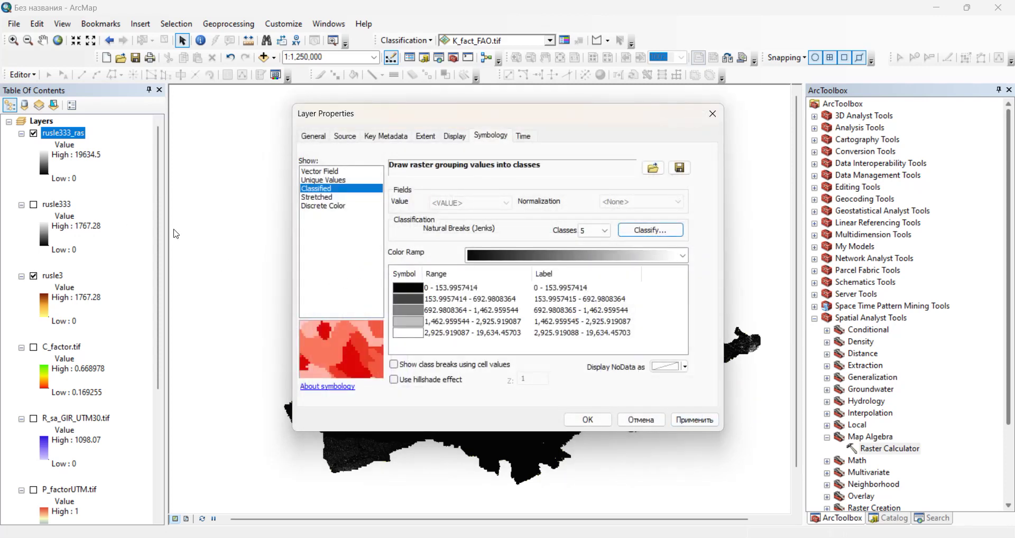
pyautogui.click(641, 420)
# Check the classification statistics of the rusle333 layer for comparison, leaving its symbology as it is
pyautogui.rightClick(57, 204)
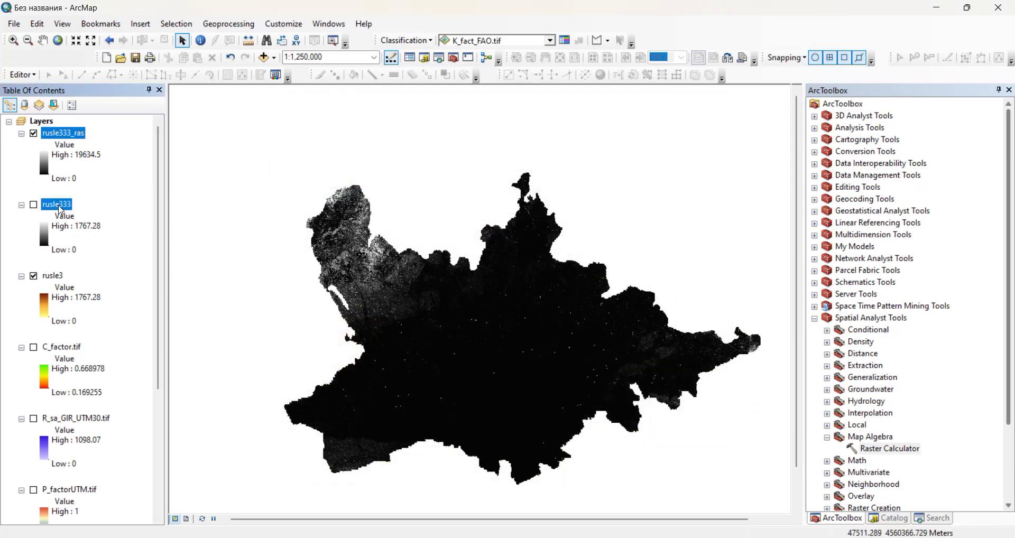
pyautogui.click(102, 400)
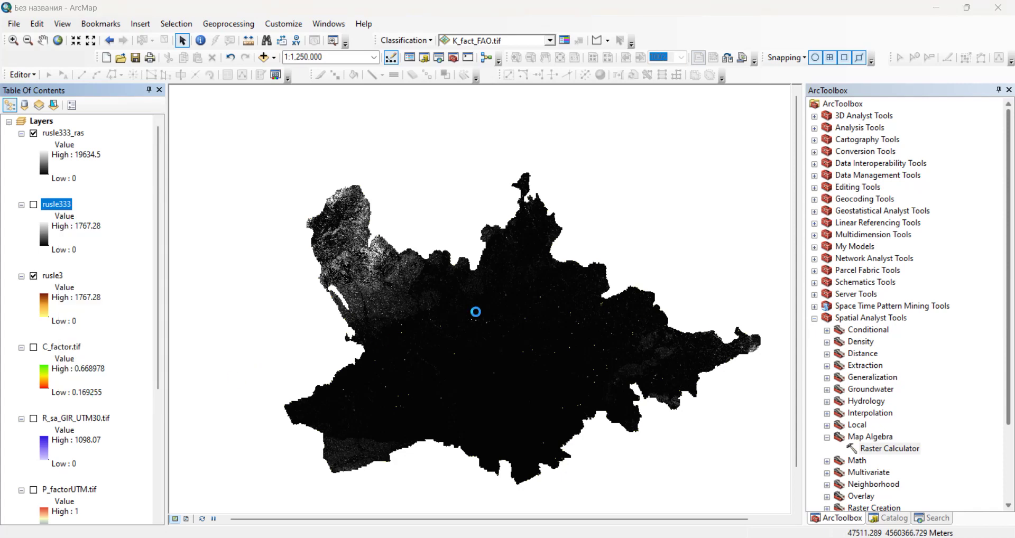
pyautogui.click(316, 188)
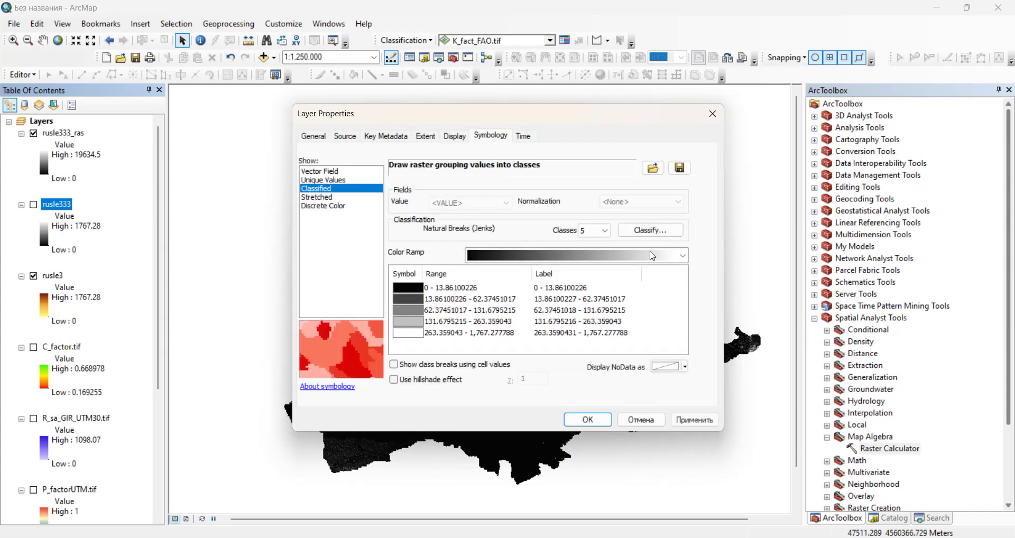
pyautogui.click(651, 230)
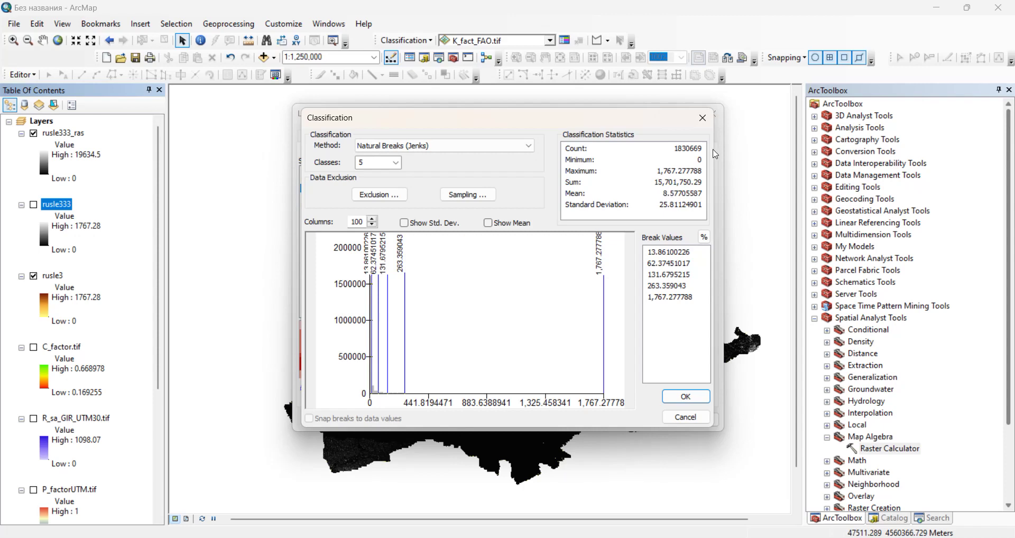
pyautogui.click(703, 117)
pyautogui.click(710, 108)
# Inspect the classification statistics of the original rusle3 layer, leaving its stretched symbology as it is
pyautogui.click(52, 276)
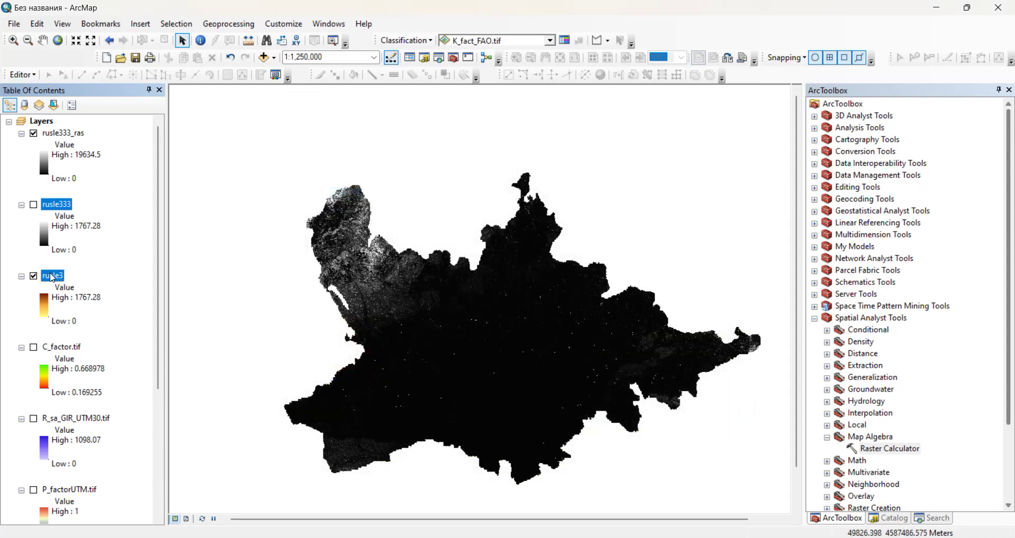
pyautogui.rightClick(52, 276)
pyautogui.click(106, 468)
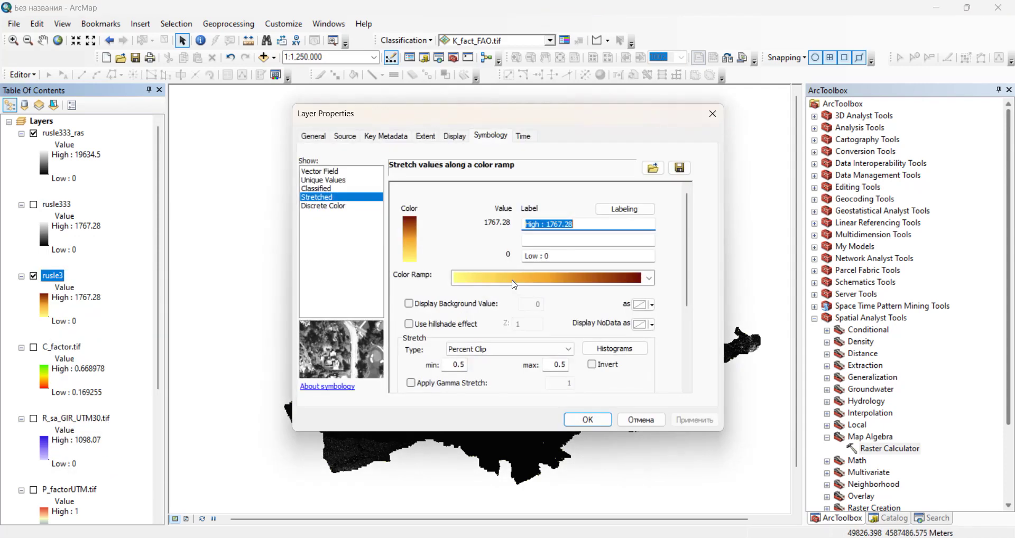
pyautogui.click(316, 188)
pyautogui.click(651, 236)
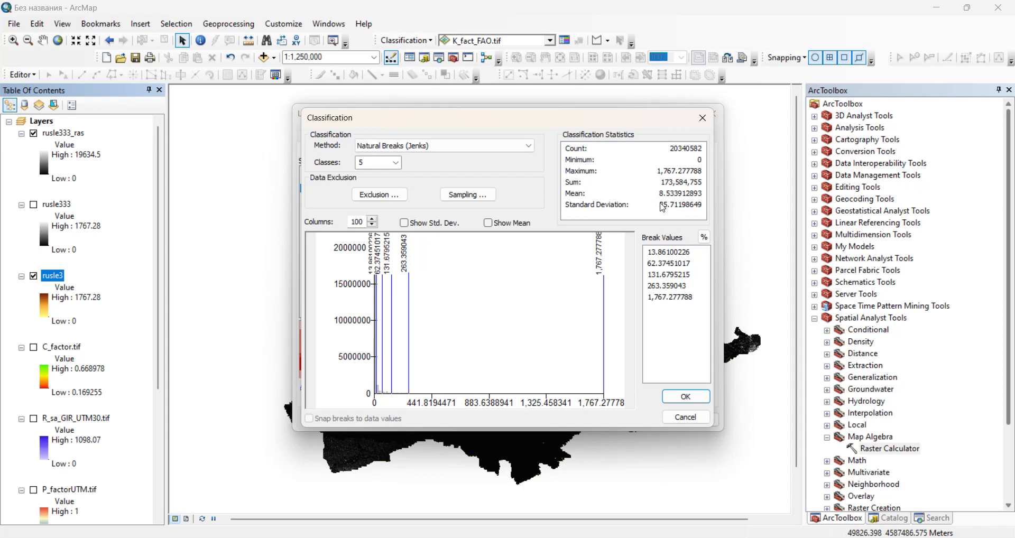
pyautogui.click(703, 118)
pyautogui.click(710, 111)
# Re-examine the classification statistics and the highest class break of the rusle333_ras layer, discarding any classification changes
pyautogui.rightClick(70, 135)
pyautogui.click(92, 329)
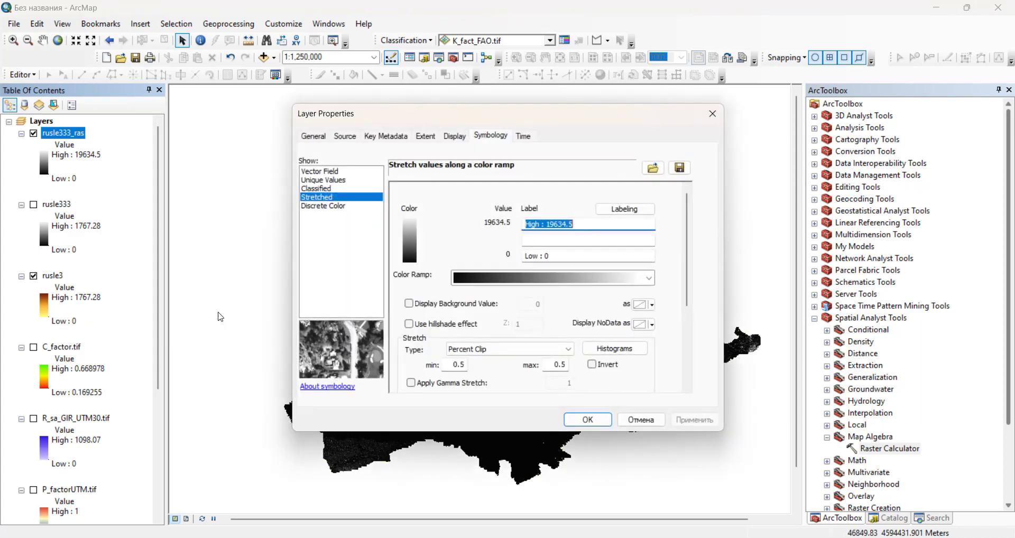
pyautogui.click(317, 189)
pyautogui.click(641, 233)
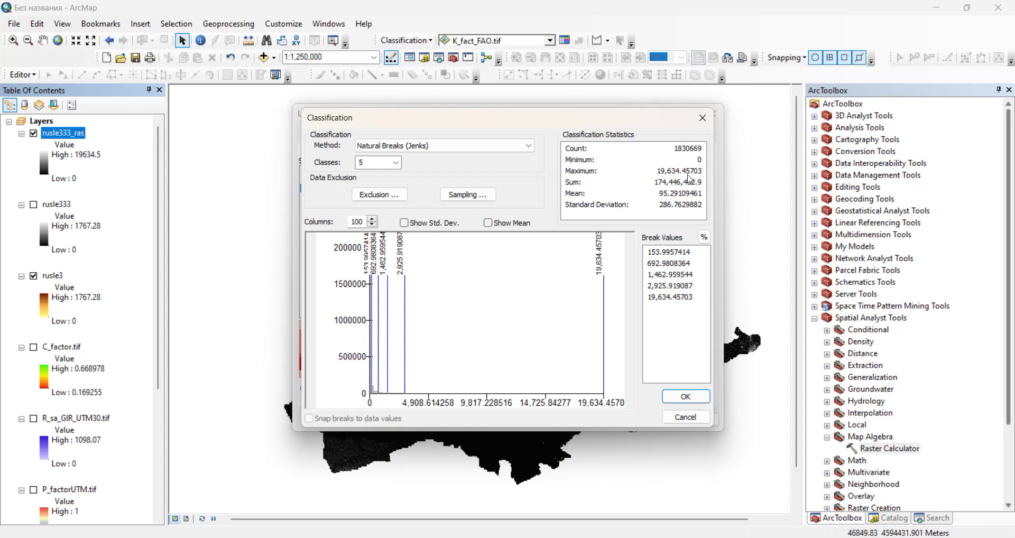
pyautogui.click(703, 118)
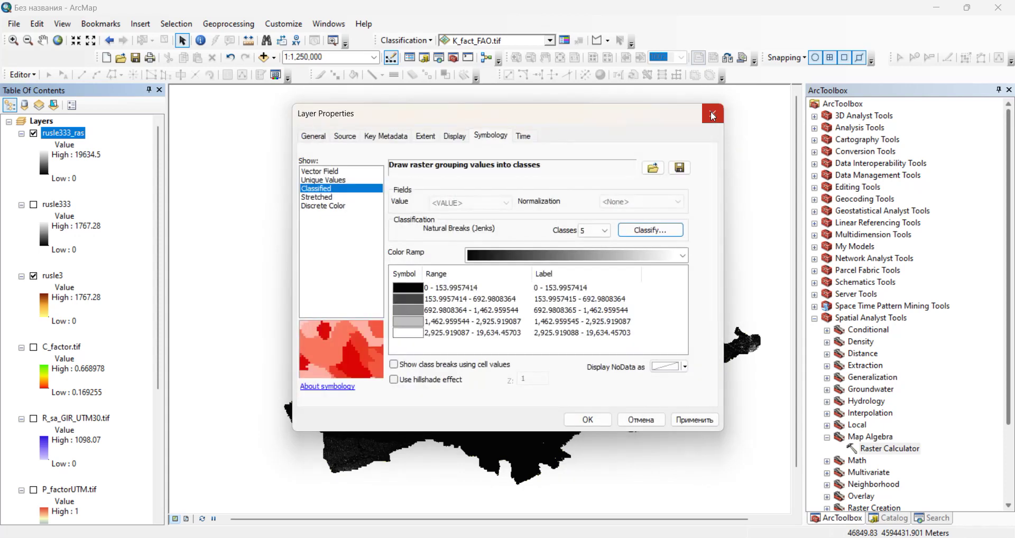
pyautogui.click(636, 228)
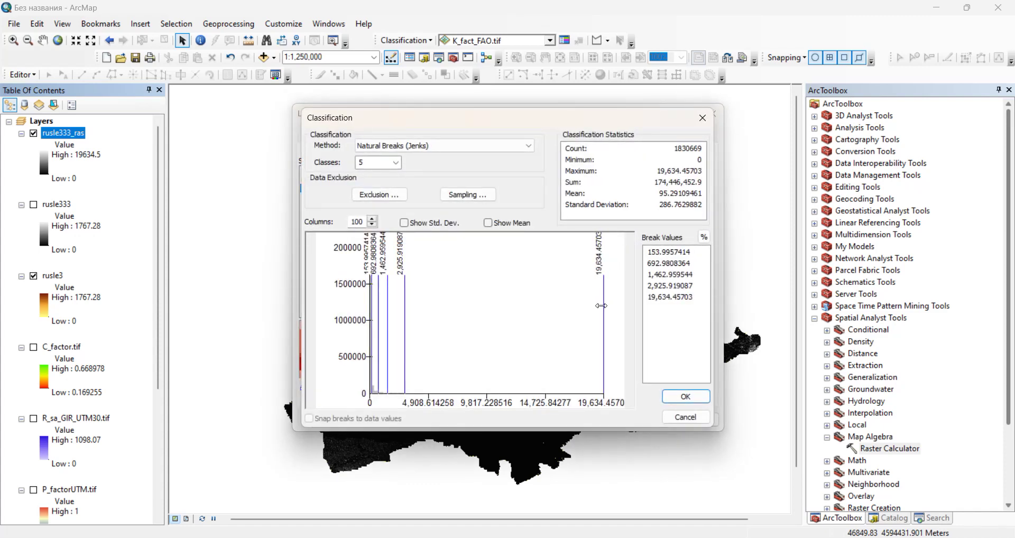
pyautogui.click(601, 306)
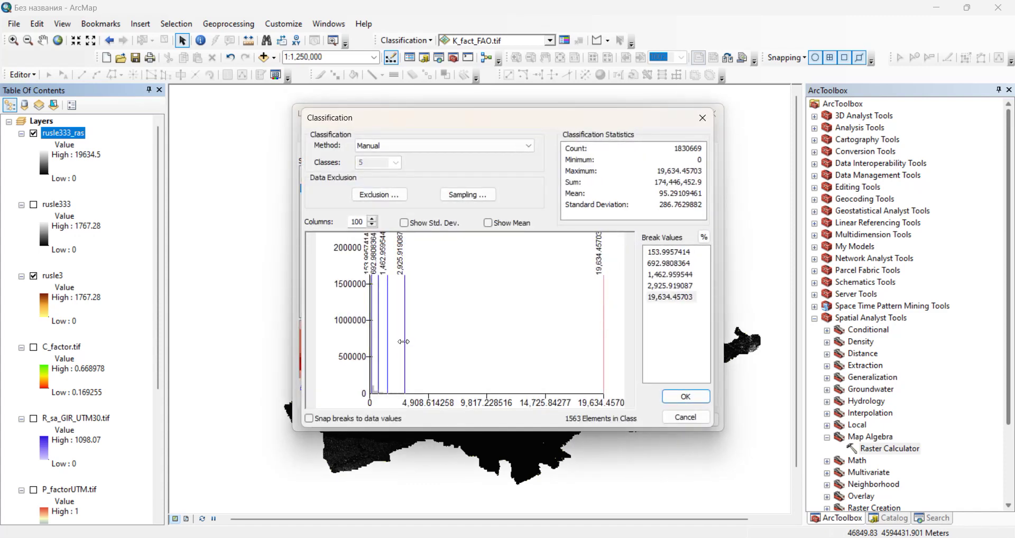
pyautogui.click(686, 418)
pyautogui.click(642, 421)
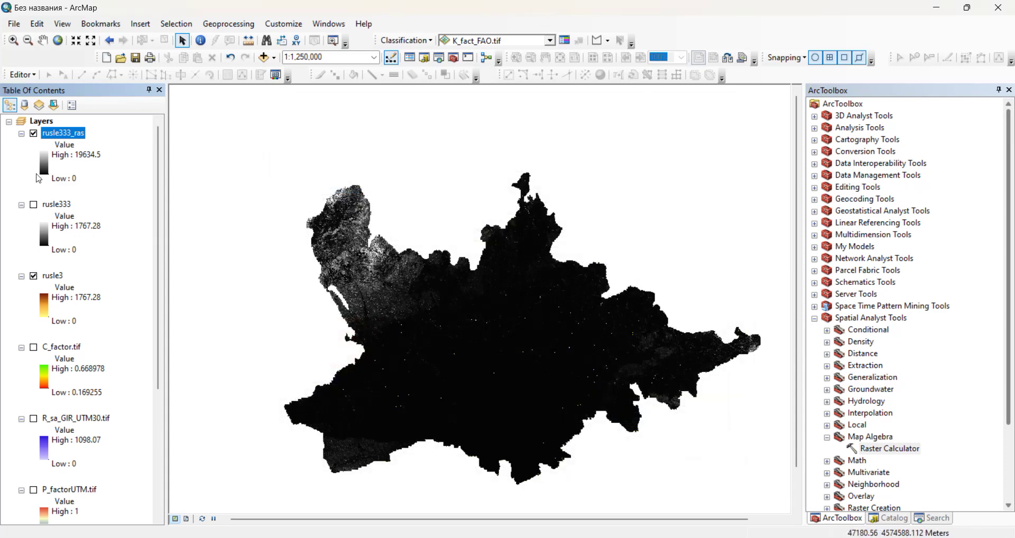
# Apply the yellow-to-red color ramp to the rusle333_ras layer
pyautogui.click(44, 164)
pyautogui.click(162, 209)
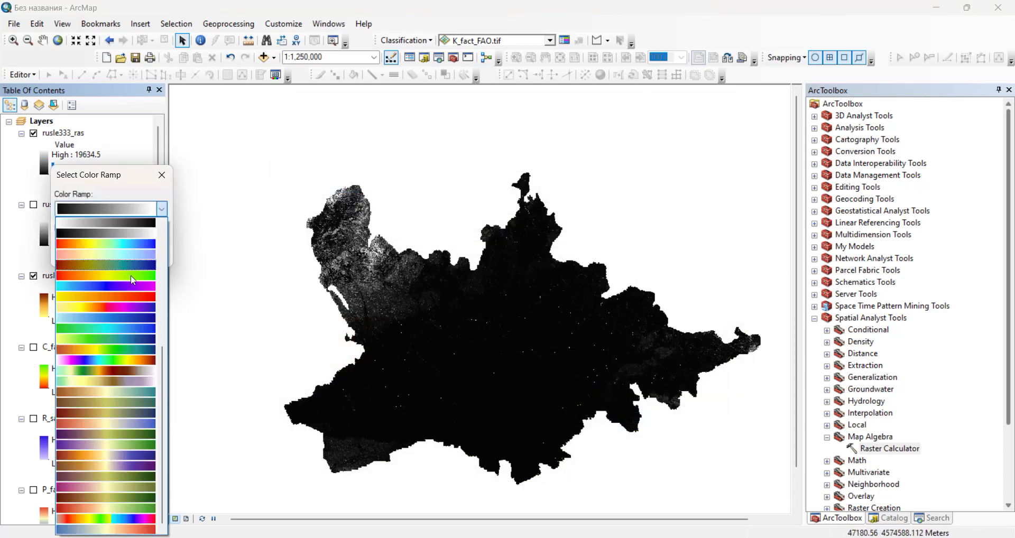
pyautogui.click(133, 296)
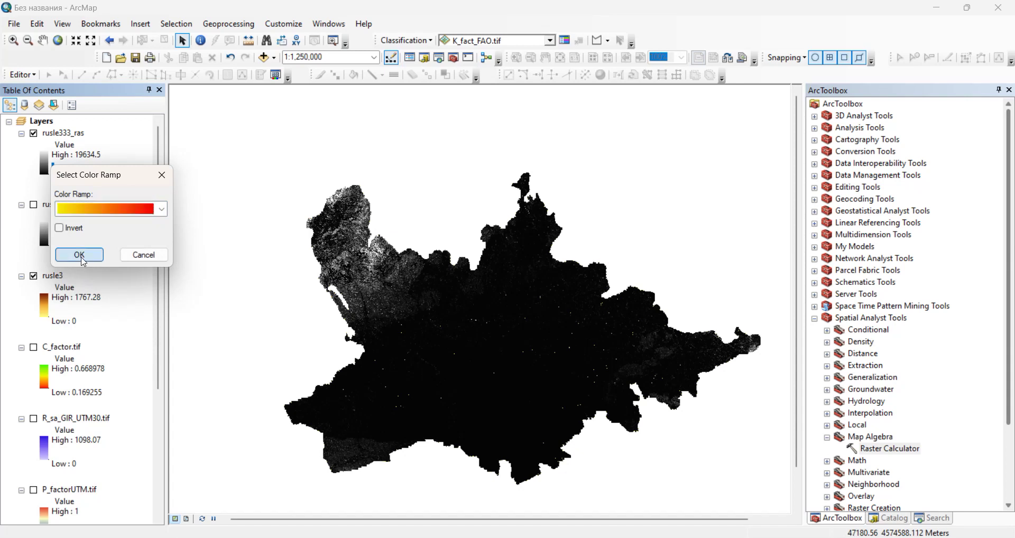
pyautogui.click(80, 253)
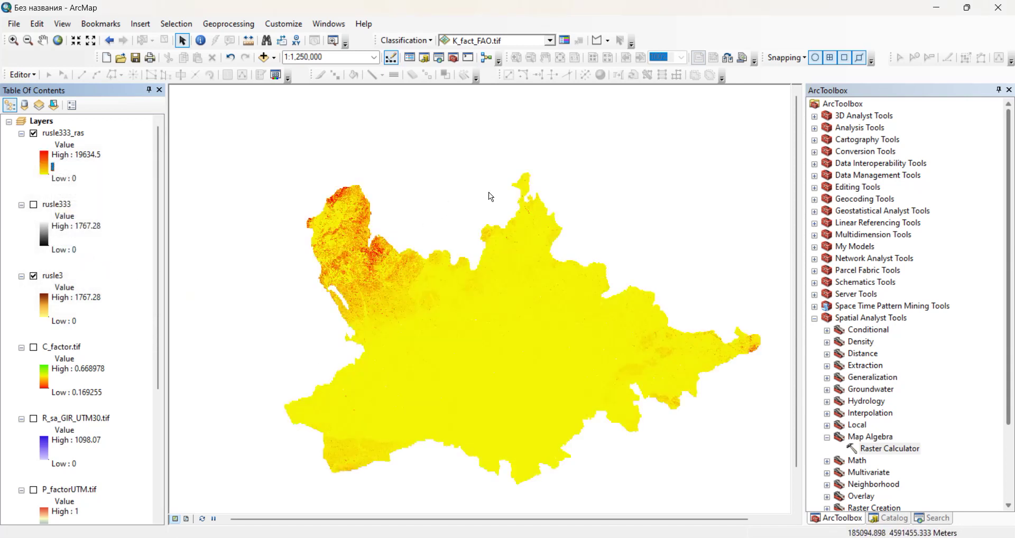
# Identify the pixel values of rusle333_ras at several points in the dark red patch south of the narrow northern notch
pyautogui.click(201, 41)
pyautogui.scroll(-5, 326, 209)
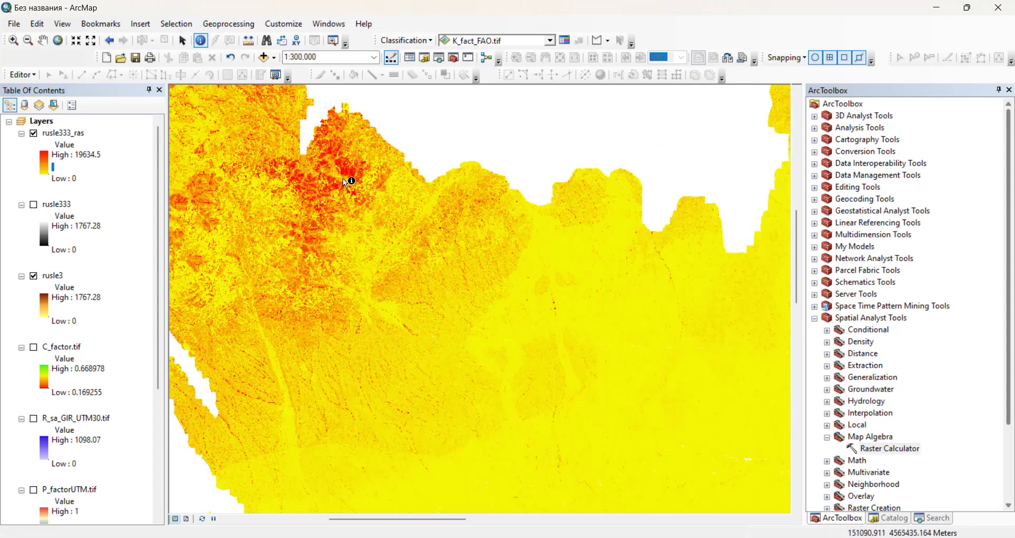
pyautogui.click(345, 172)
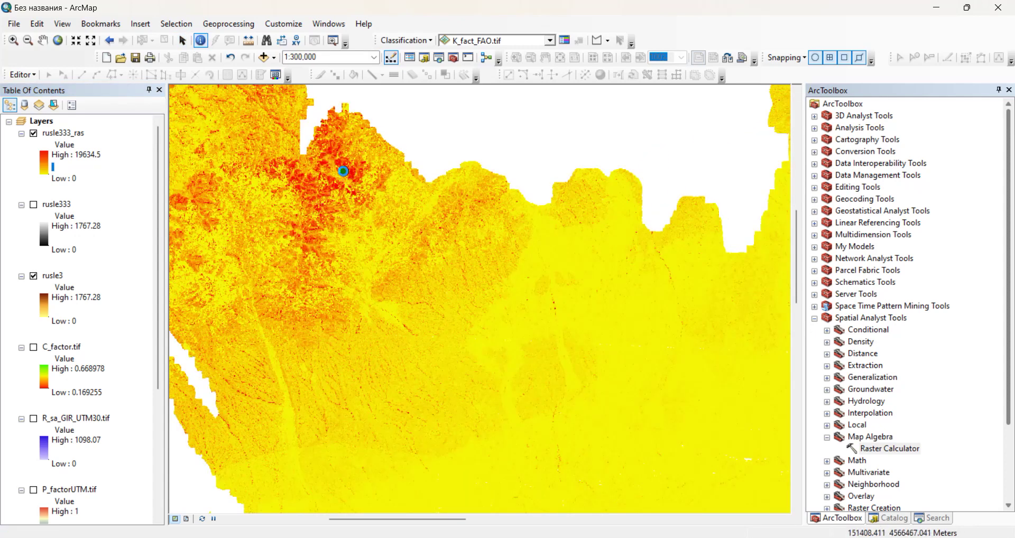
pyautogui.click(352, 173)
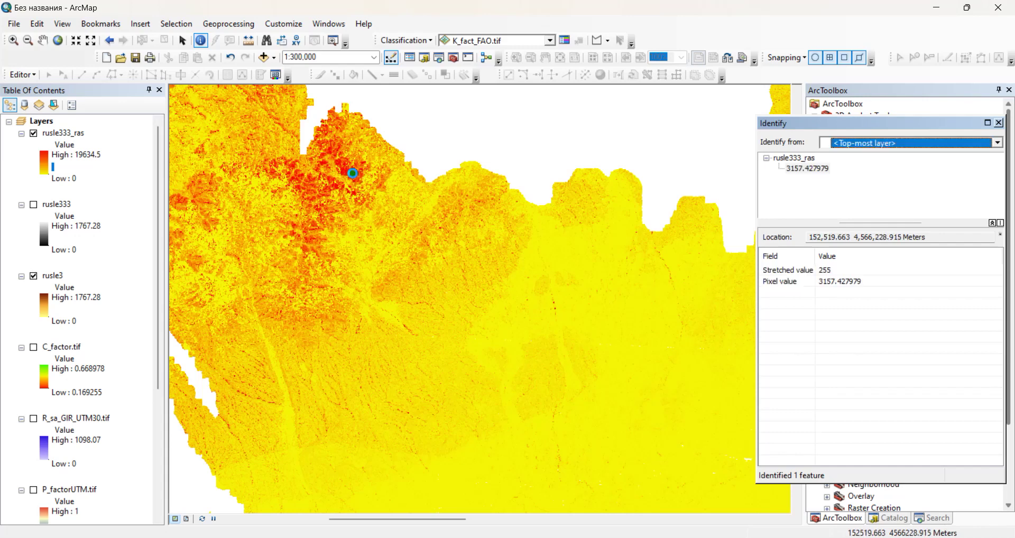
pyautogui.click(342, 168)
pyautogui.click(309, 186)
pyautogui.click(296, 178)
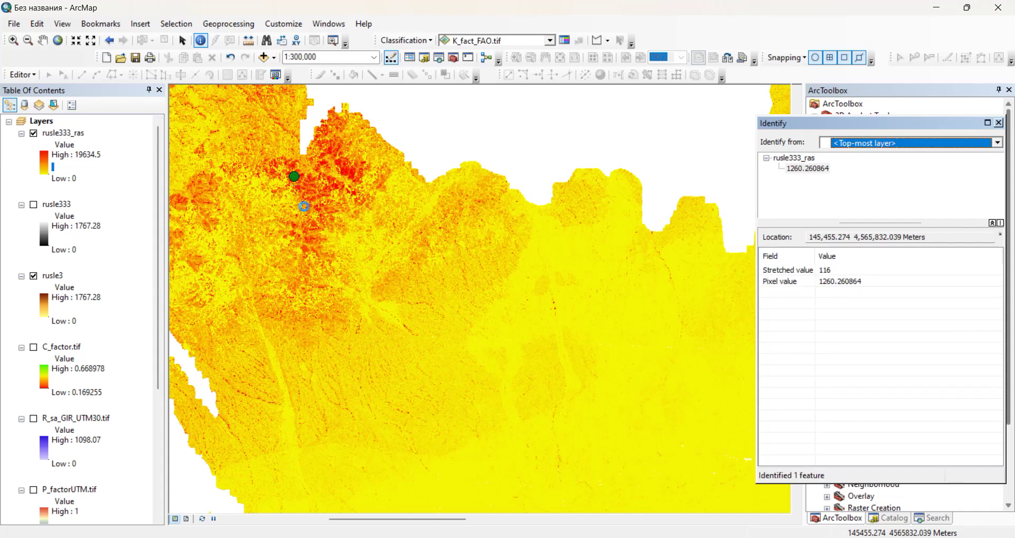
pyautogui.click(309, 253)
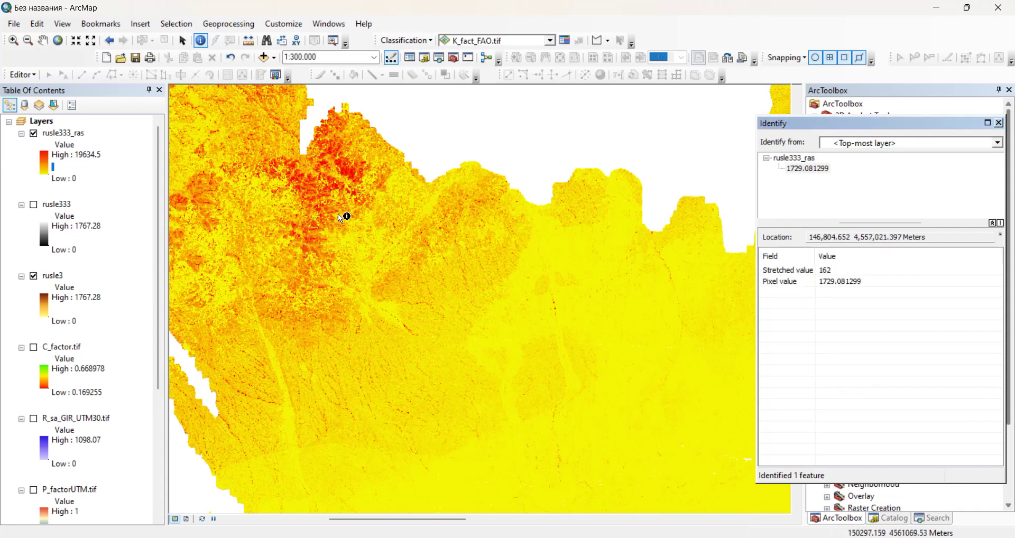
pyautogui.click(352, 174)
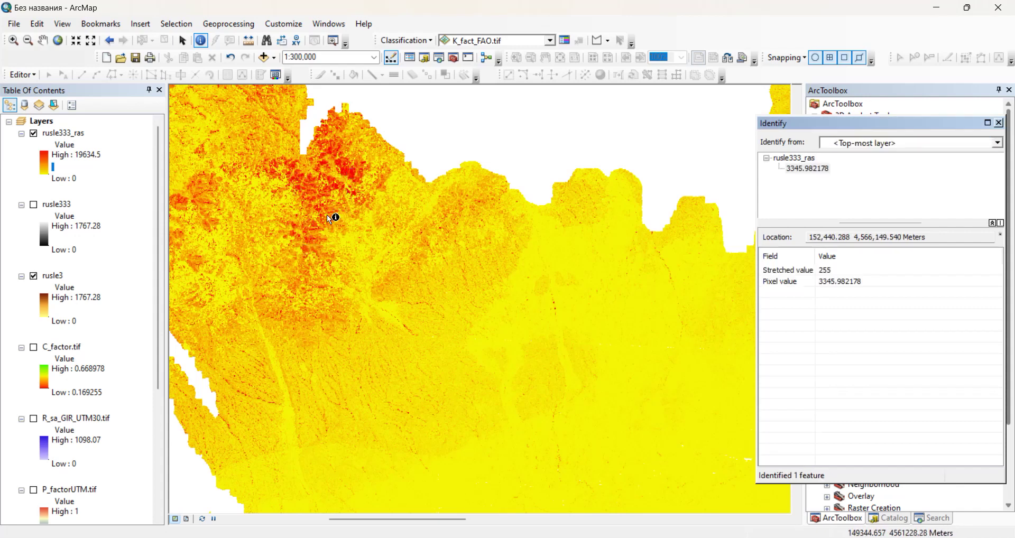
# Identify rusle333_ras pixel values at high-erosion spots across the whole northwestern part of the study area
pyautogui.scroll(-2, 336, 217)
pyautogui.scroll(3, 239, 169)
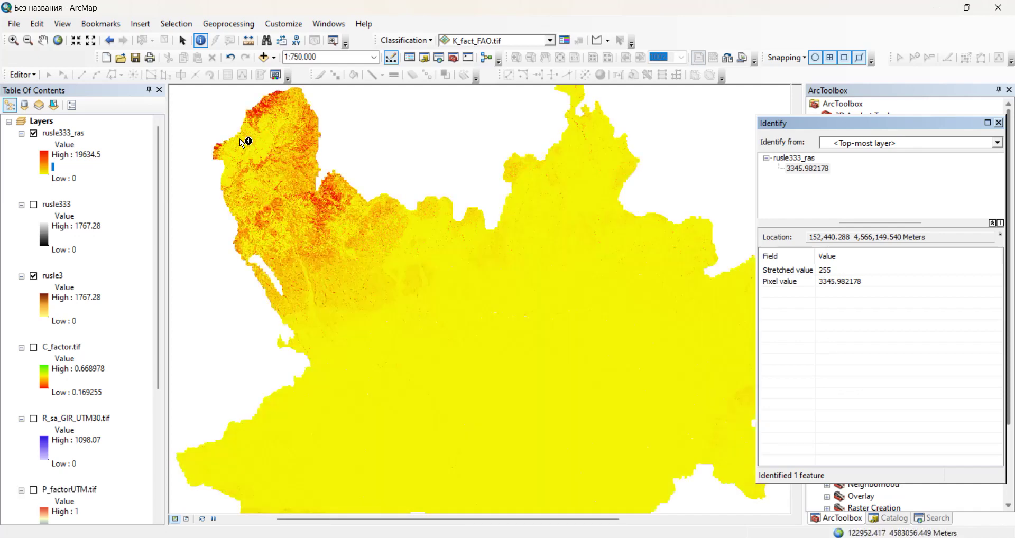
pyautogui.click(269, 100)
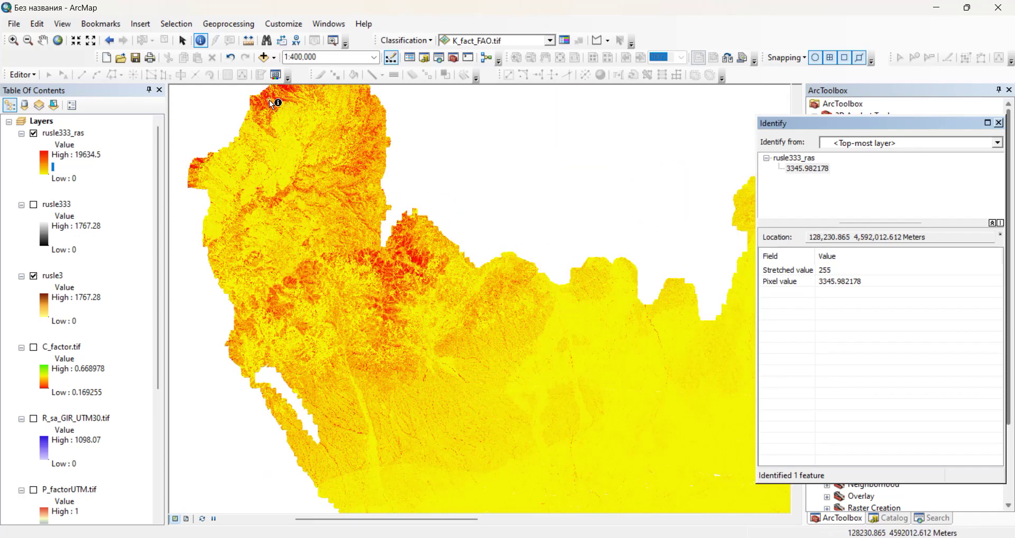
pyautogui.click(194, 167)
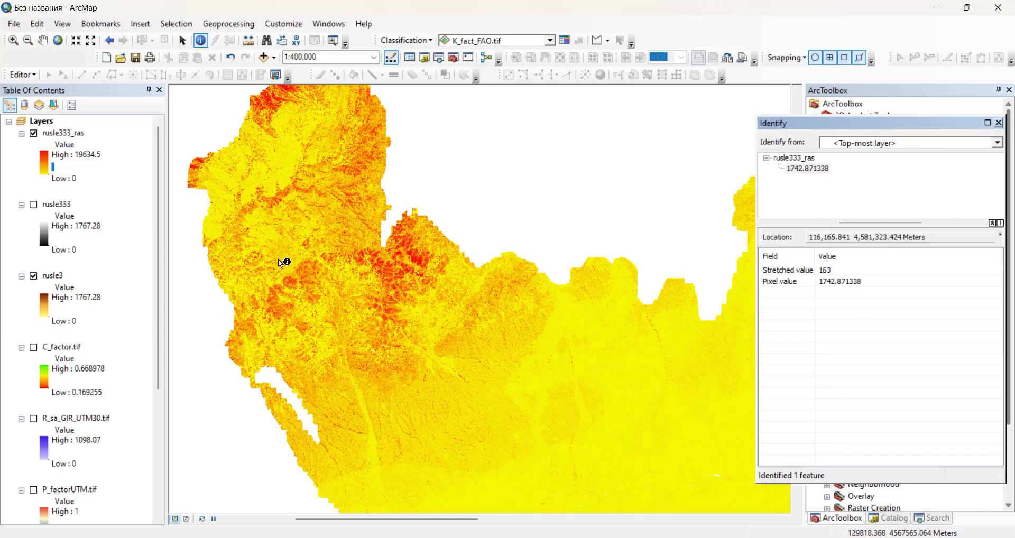
pyautogui.click(387, 312)
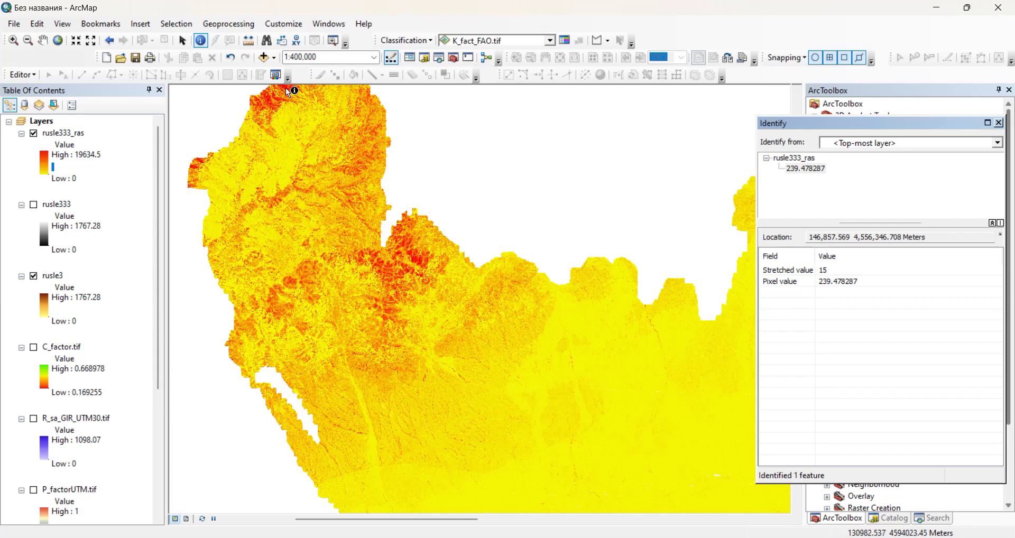
pyautogui.click(423, 263)
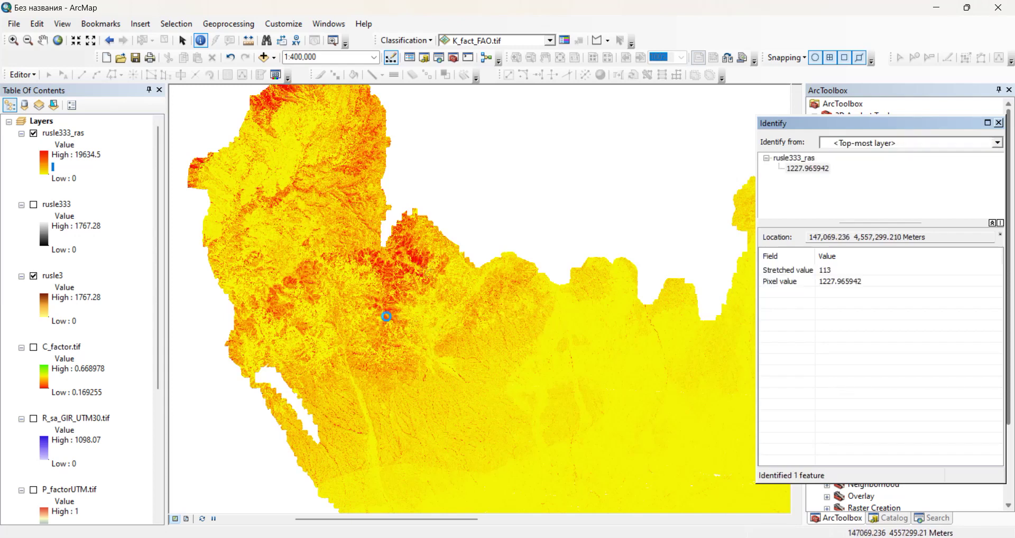
pyautogui.click(394, 302)
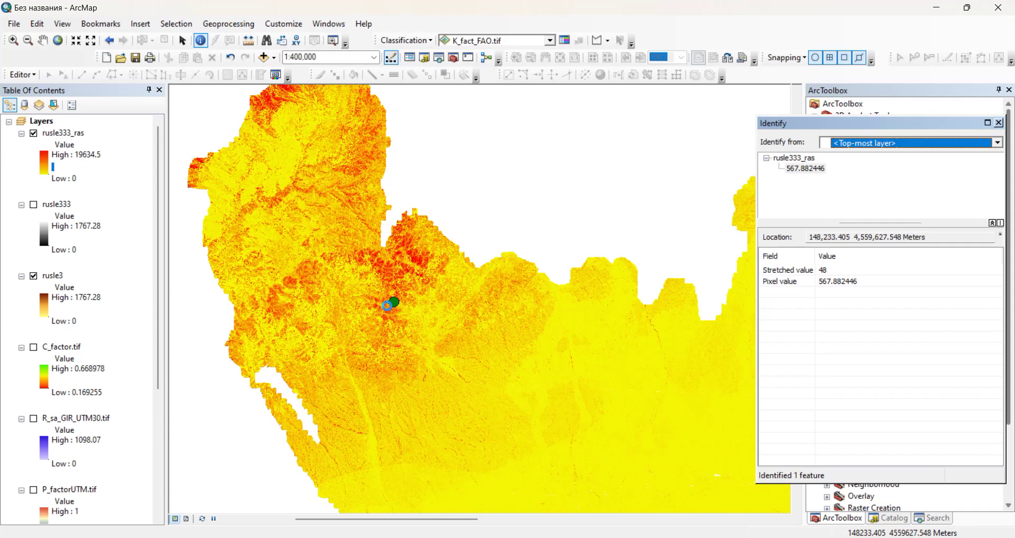
pyautogui.click(275, 311)
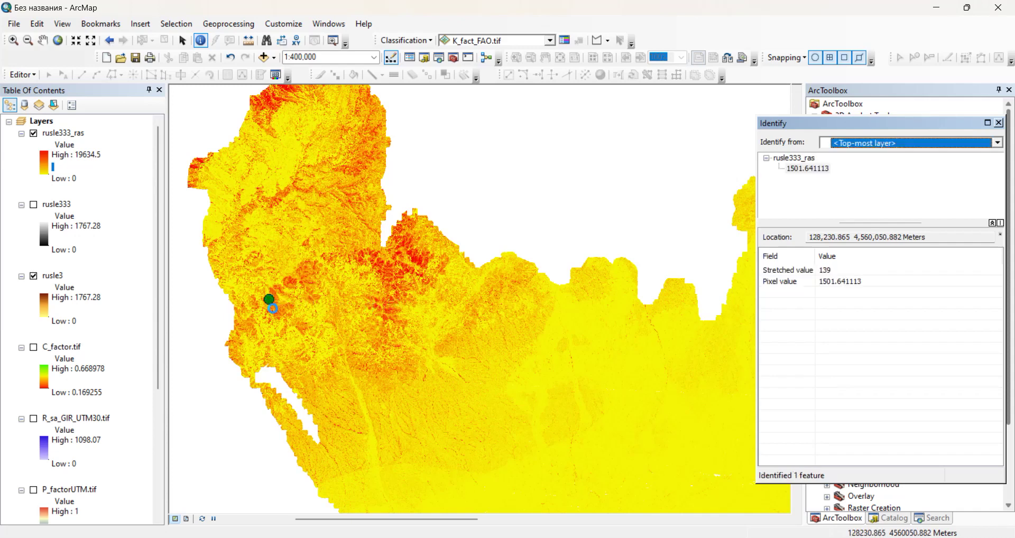
pyautogui.click(302, 278)
pyautogui.click(431, 281)
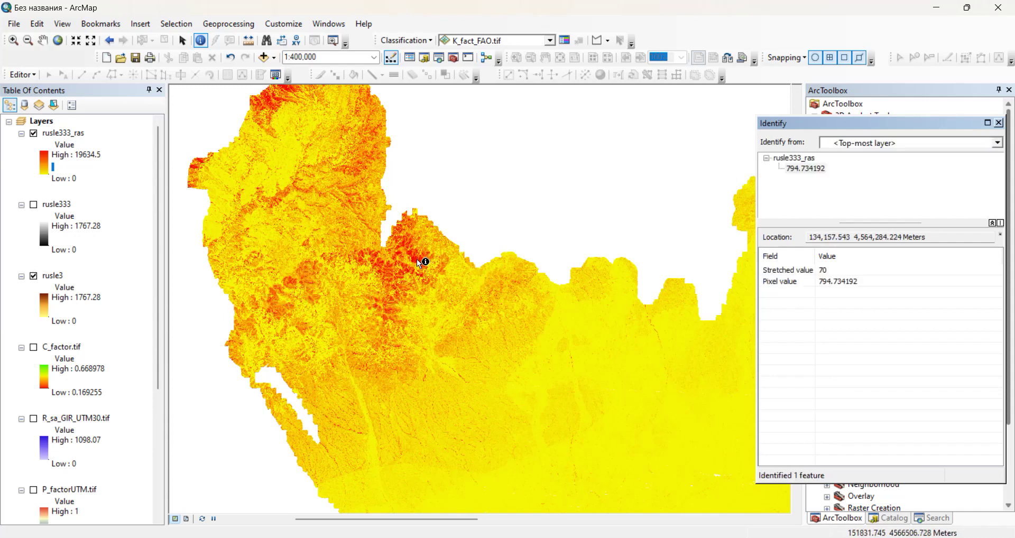
# Identify rusle333_ras pixel values in the red patch beside the northern notch, near the northern tip and on the western spur
pyautogui.click(418, 261)
pyautogui.click(409, 255)
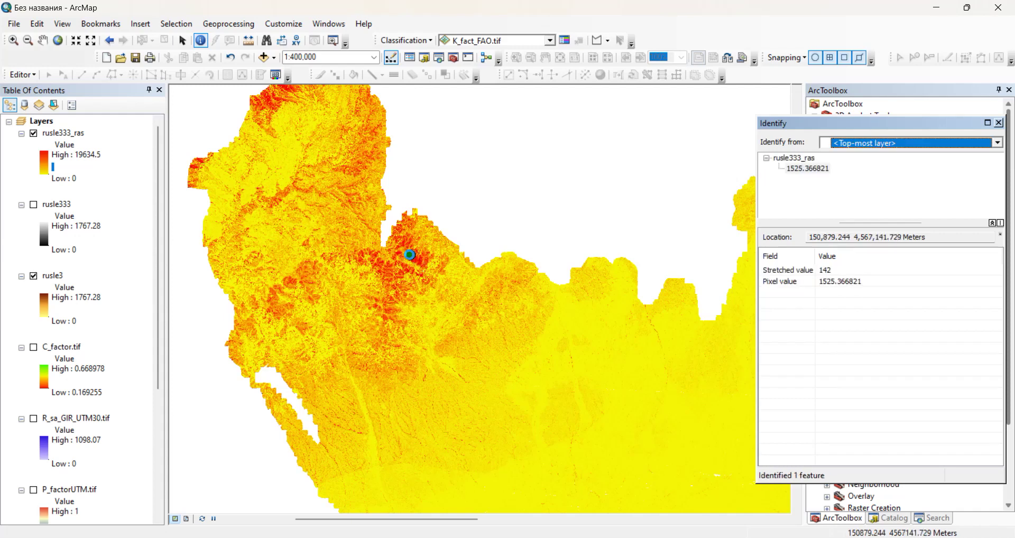
pyautogui.click(407, 247)
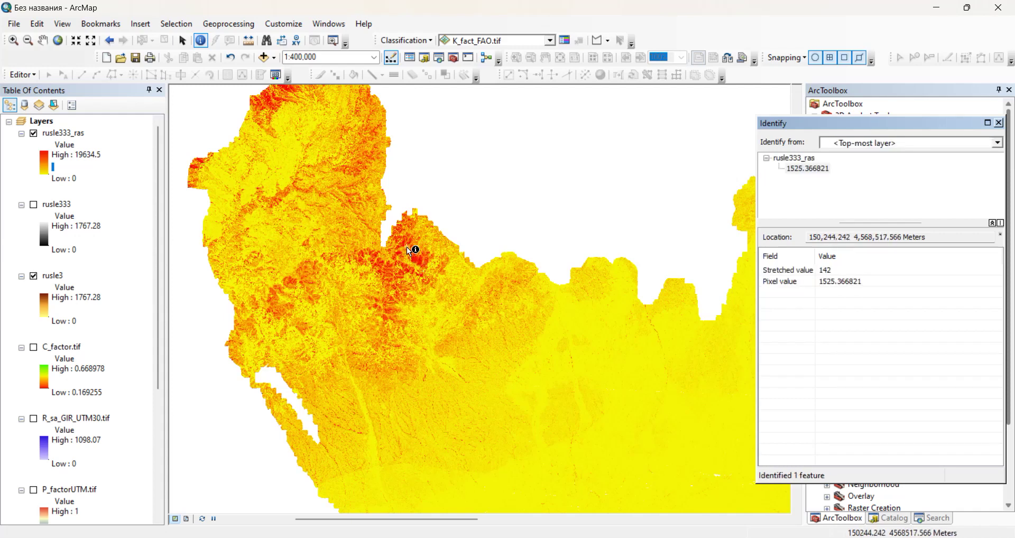
pyautogui.click(270, 107)
pyautogui.click(191, 172)
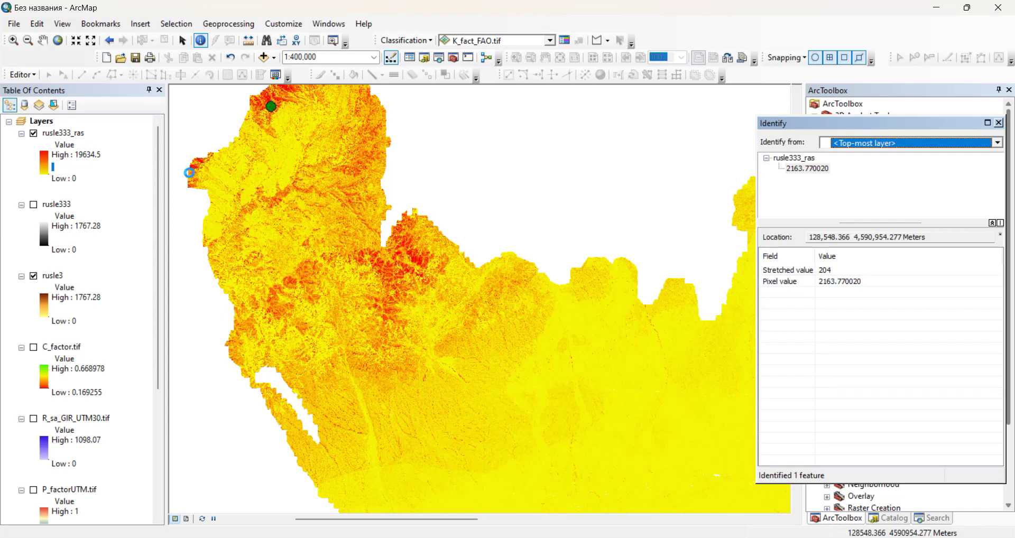
pyautogui.click(206, 171)
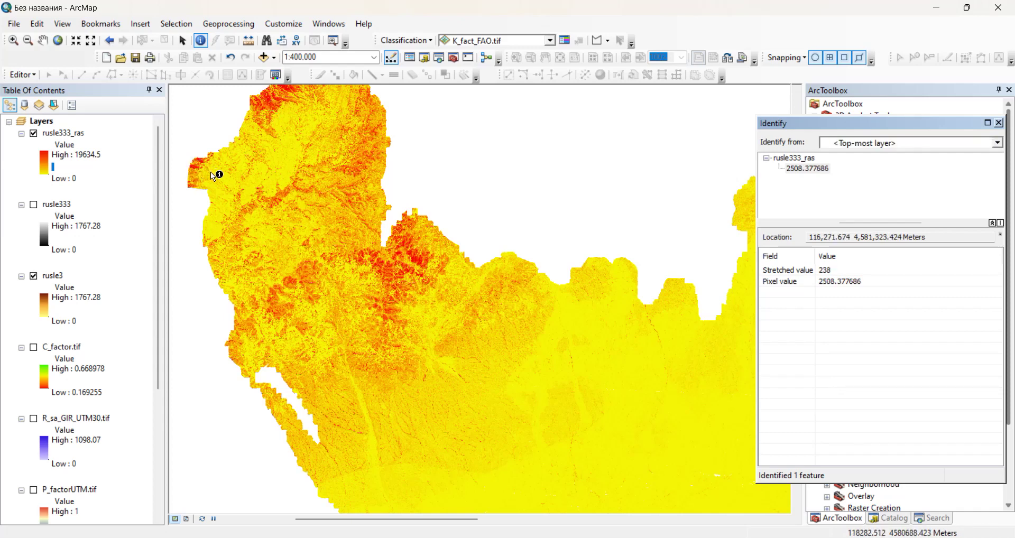
pyautogui.click(424, 262)
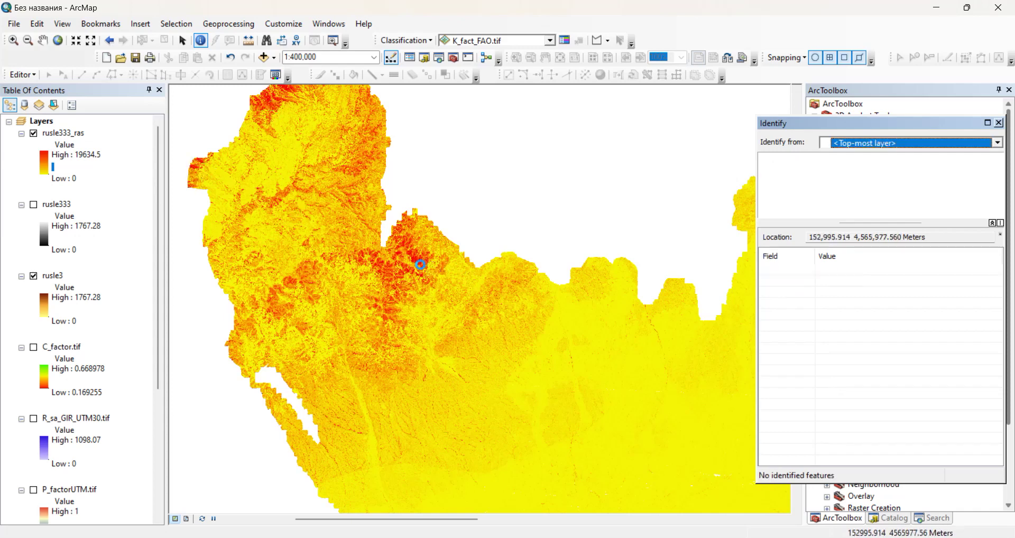
pyautogui.click(393, 309)
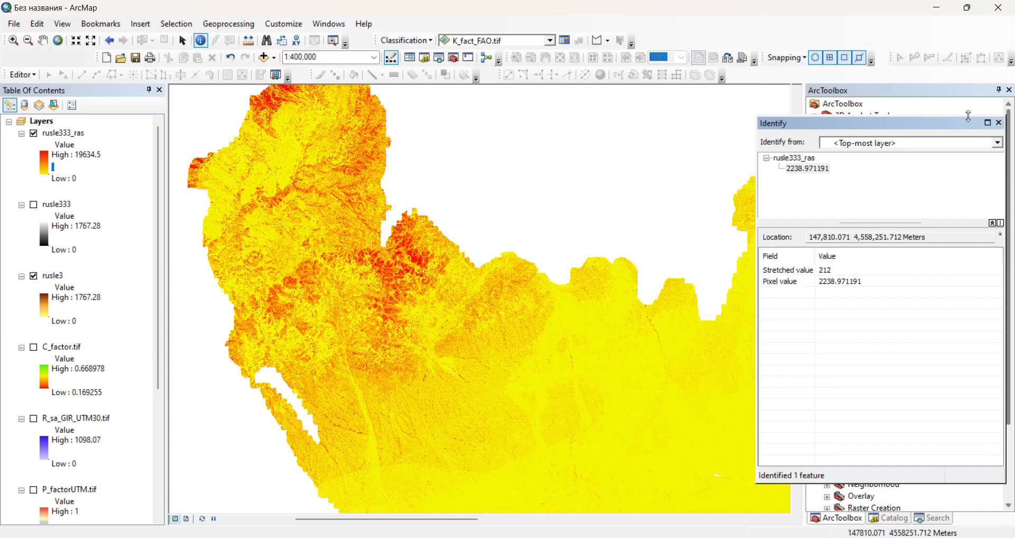
pyautogui.click(999, 122)
# Identify the rusle333_ras pixel values in the red patch at the far eastern tip of the study area
pyautogui.scroll(-4, 583, 294)
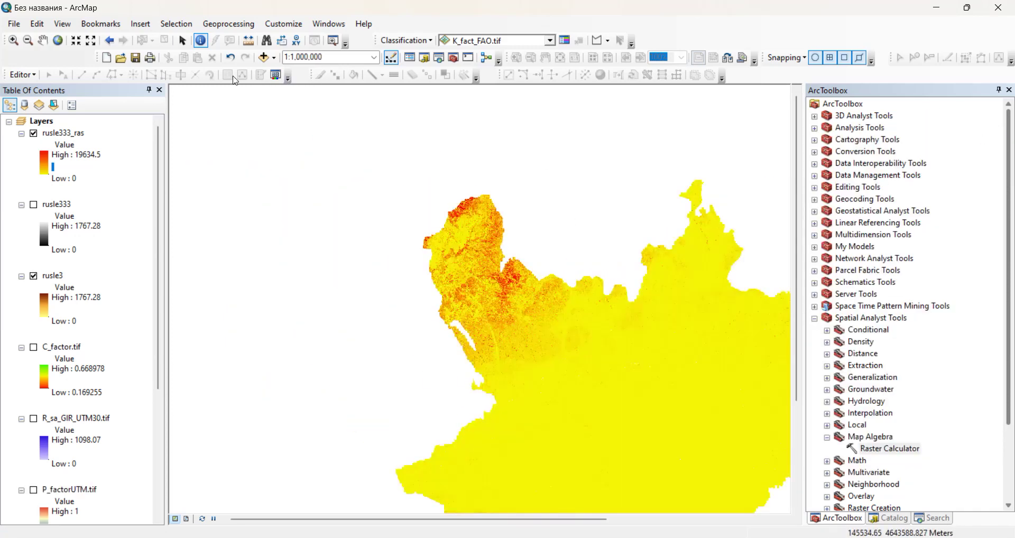
pyautogui.click(42, 40)
pyautogui.moveTo(504, 340); pyautogui.dragTo(365, 265)
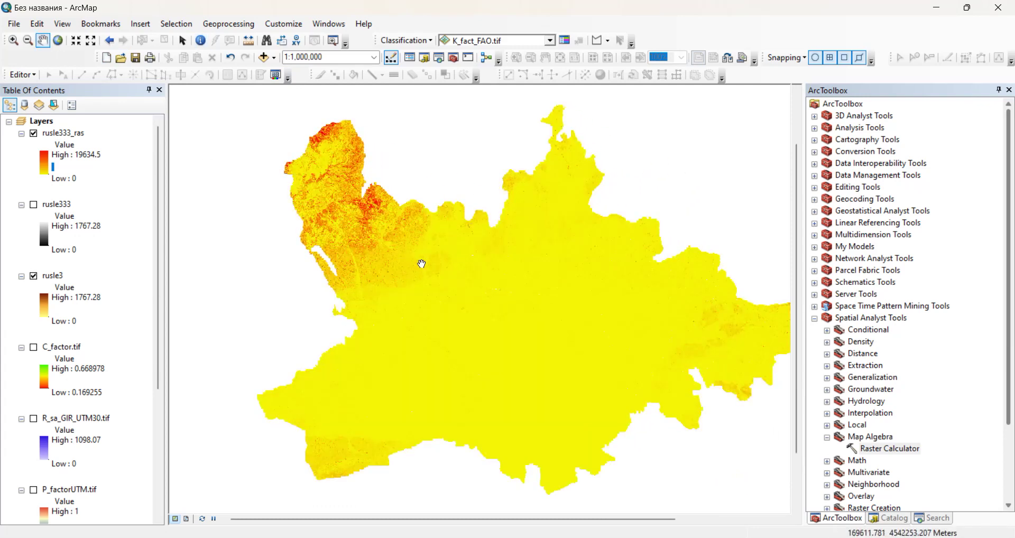
pyautogui.moveTo(419, 265); pyautogui.dragTo(379, 247)
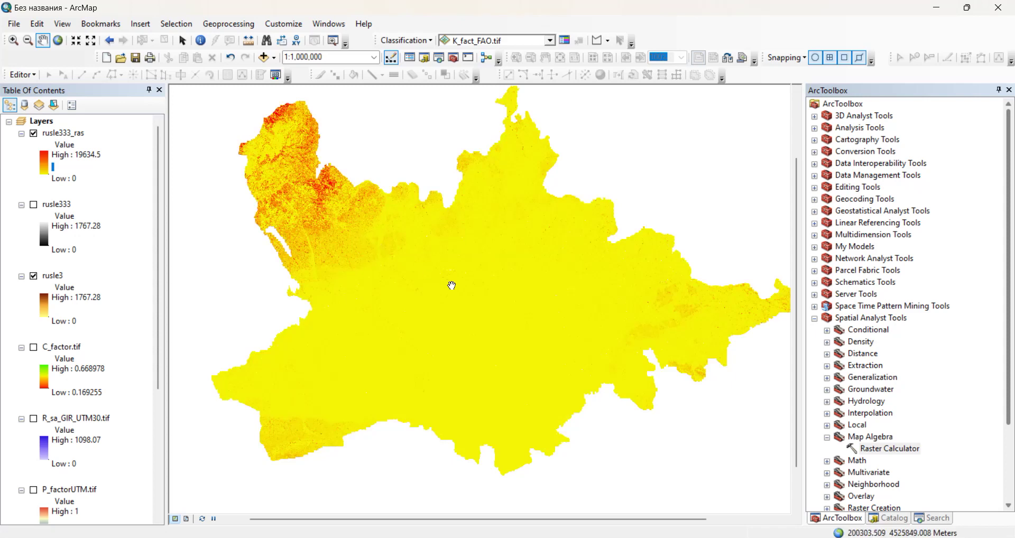
pyautogui.moveTo(451, 283); pyautogui.dragTo(422, 279)
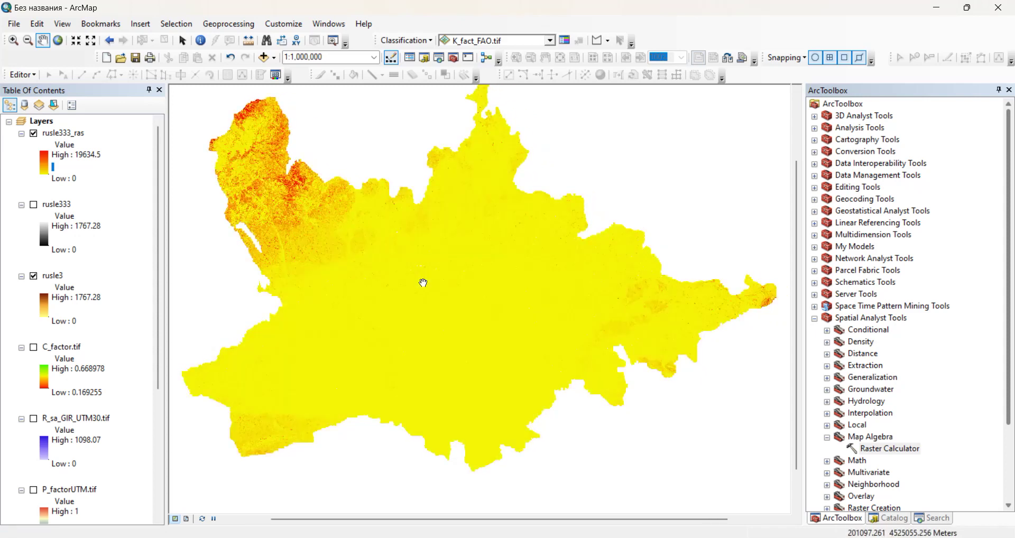
pyautogui.moveTo(580, 313); pyautogui.dragTo(377, 347)
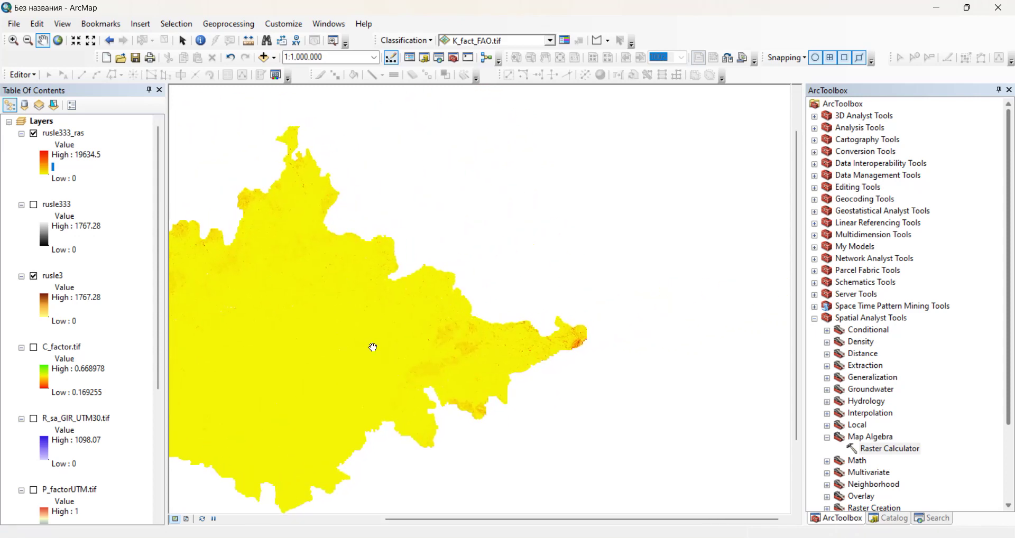
pyautogui.click(201, 41)
pyautogui.scroll(-4, 573, 374)
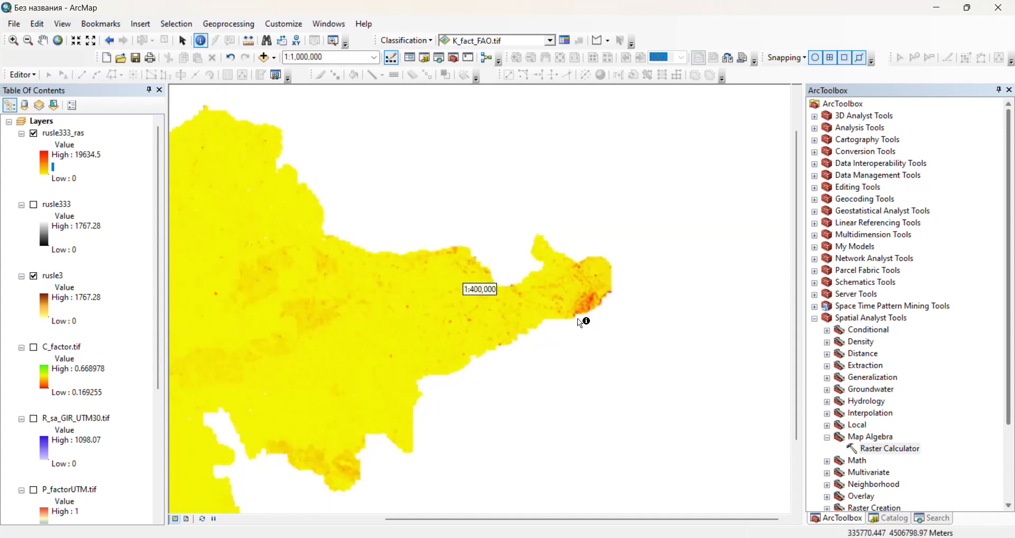
pyautogui.click(593, 303)
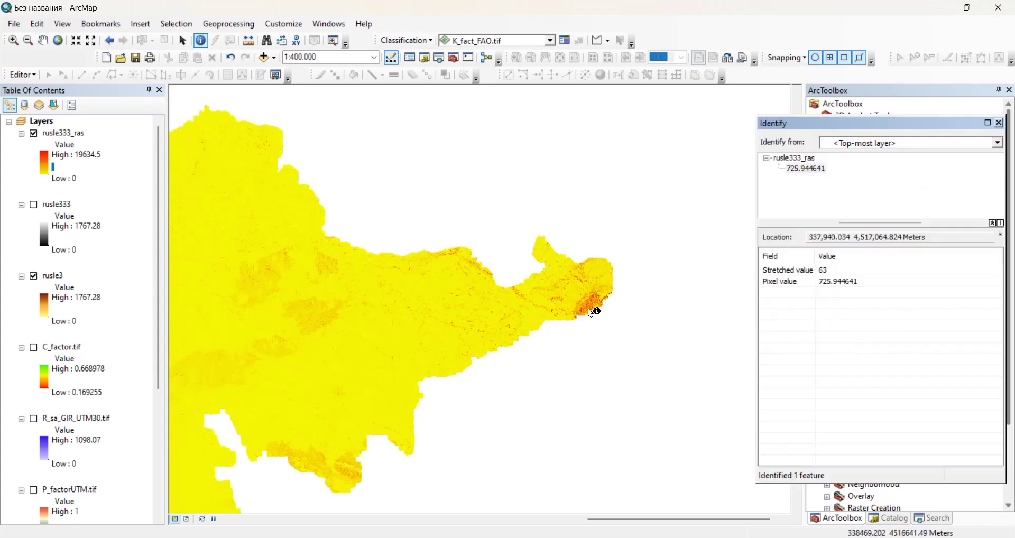
pyautogui.click(585, 310)
pyautogui.click(999, 123)
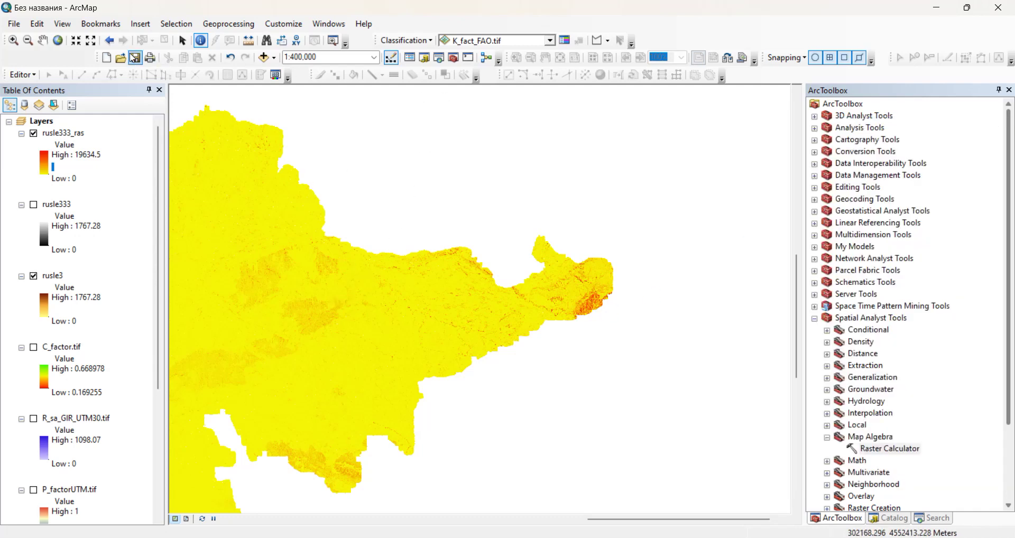
# Examine the central part of the rusle333_ras raster west of the eastern arm at a smaller scale
pyautogui.click(42, 40)
pyautogui.moveTo(383, 306); pyautogui.dragTo(536, 321)
pyautogui.scroll(-1, 576, 369)
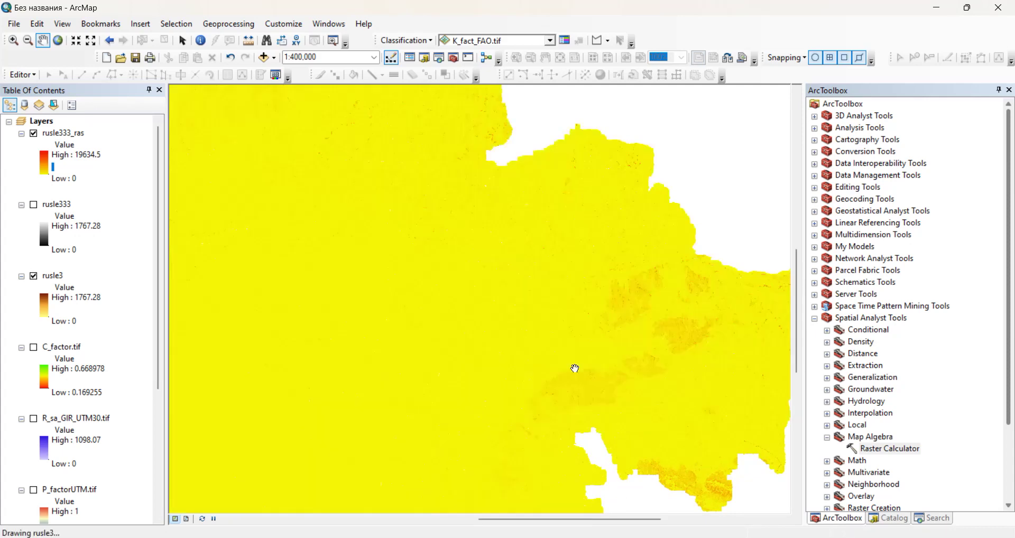
pyautogui.scroll(-1, 518, 368)
pyautogui.scroll(-3, 522, 365)
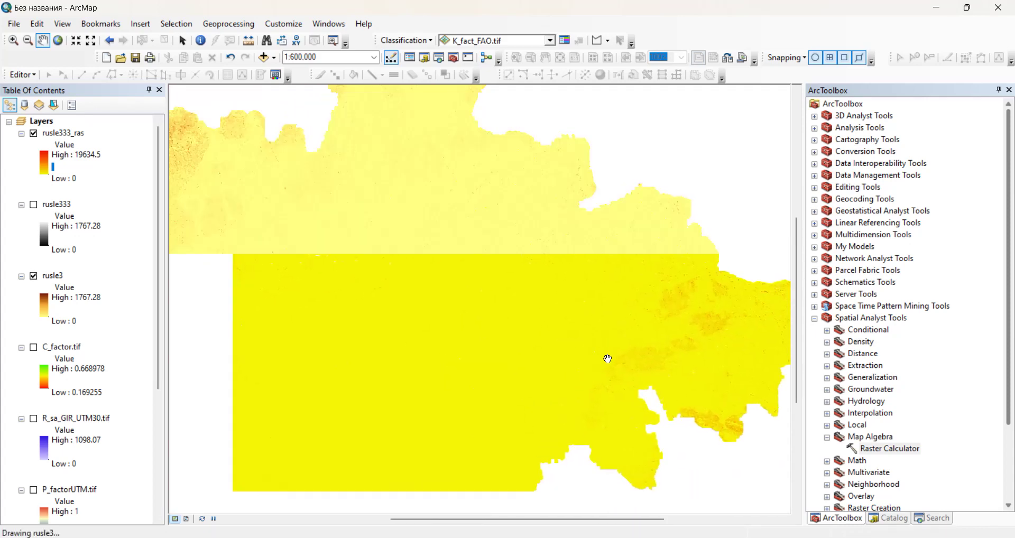